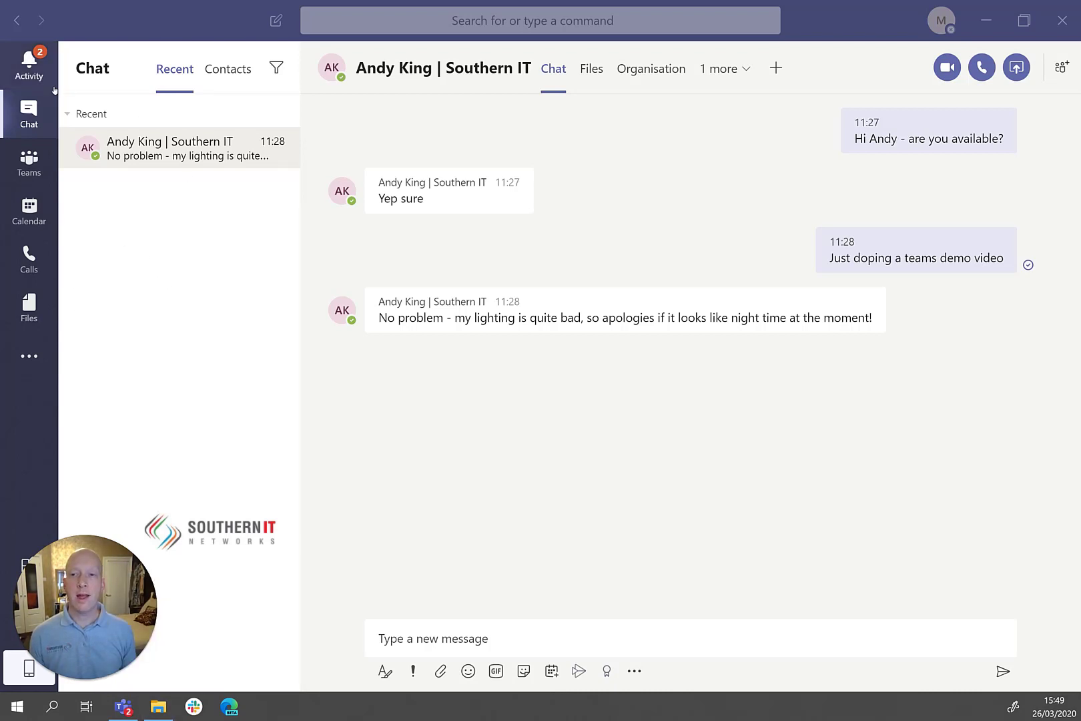
# Send the message "This is messages" in the open recent chat
pyautogui.click(30, 123)
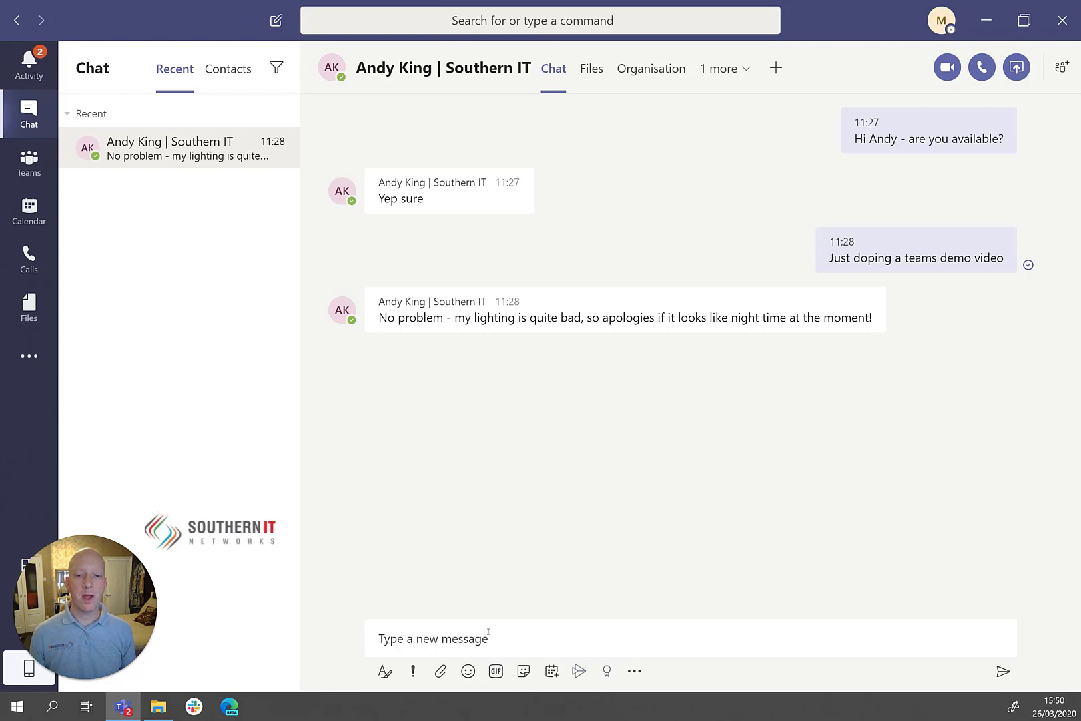
pyautogui.click(491, 638)
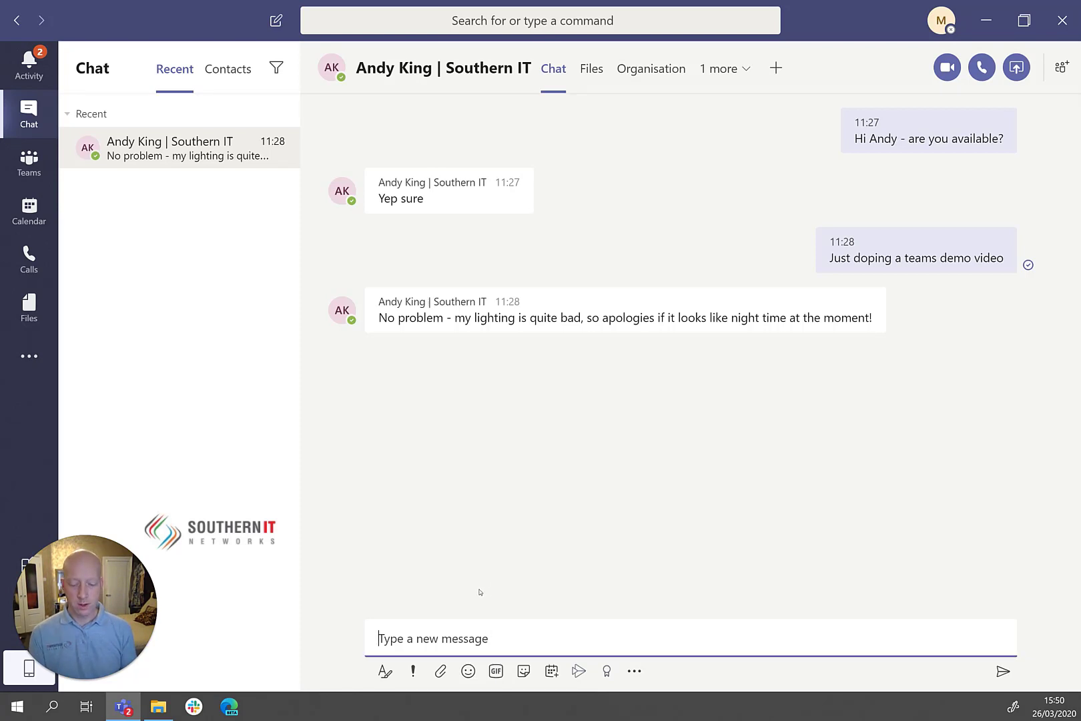
pyautogui.write('This is ')
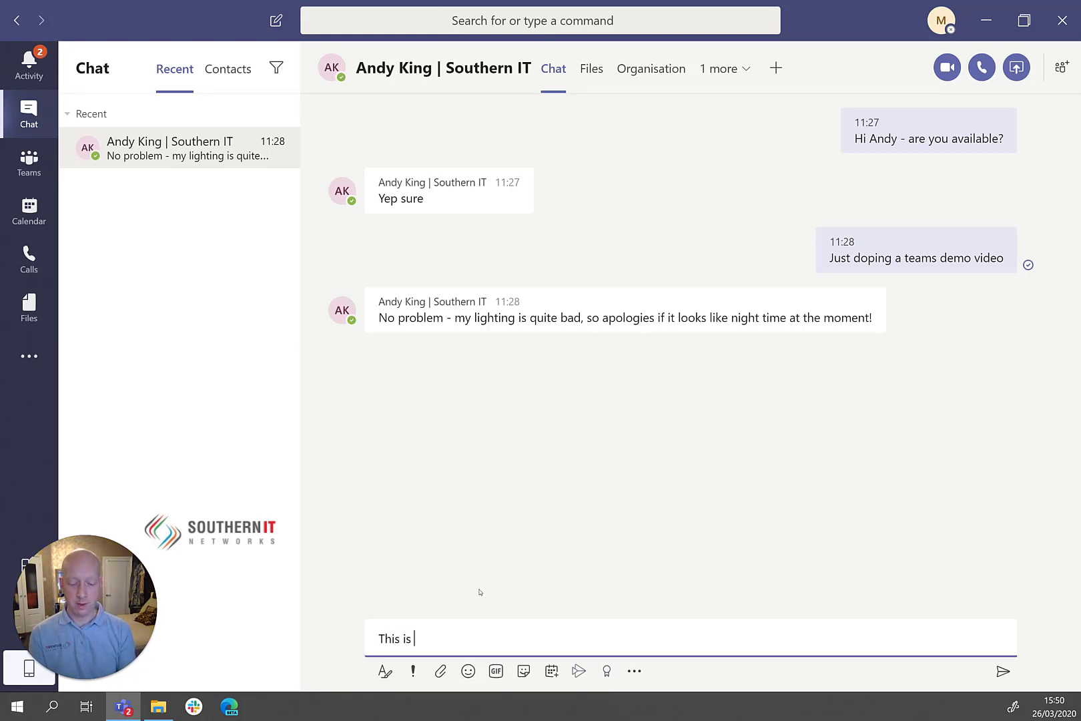
pyautogui.write('me')
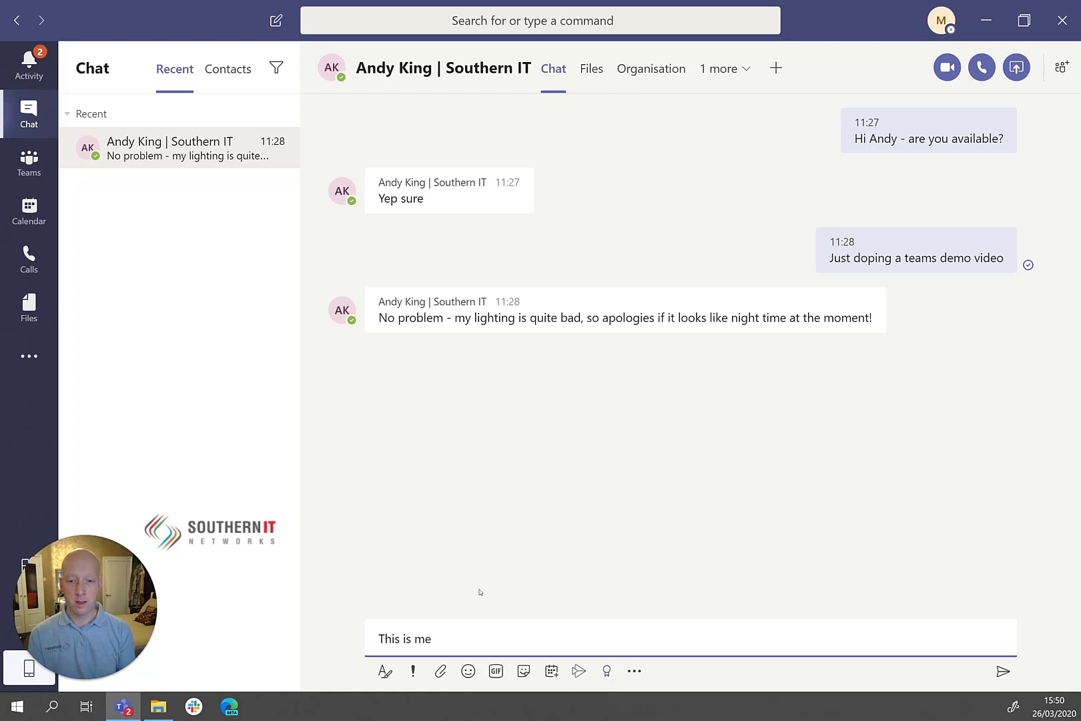
pyautogui.write('ssages')
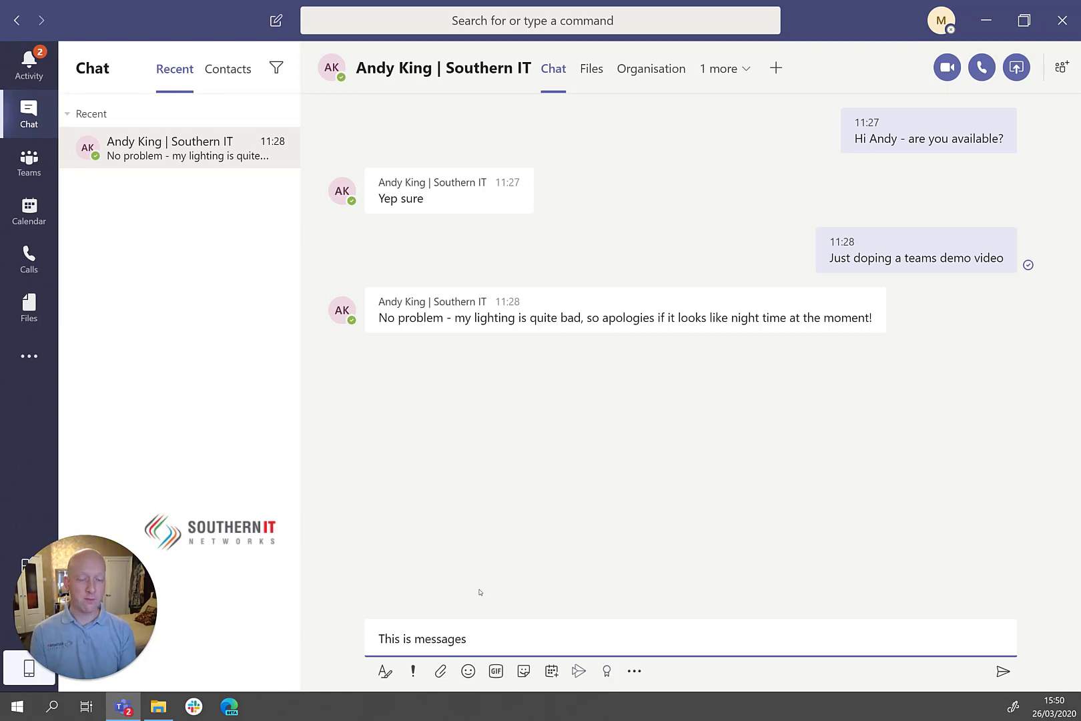
pyautogui.press('Return')
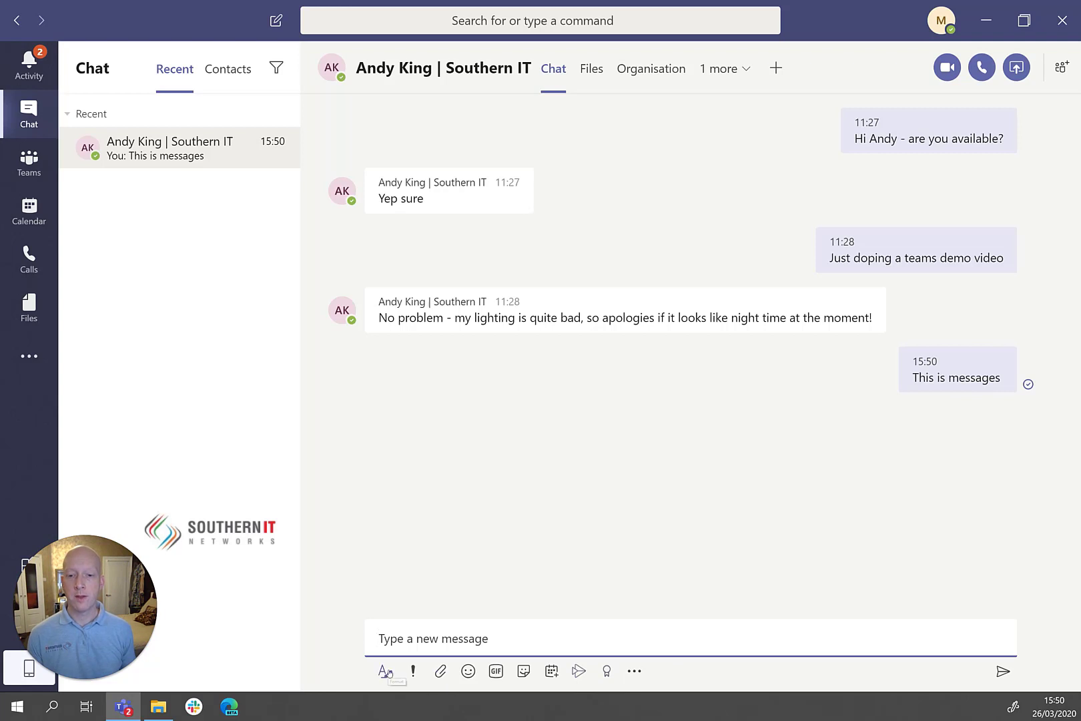
# Expand the chat's compose box to its formatting view and write "This is a heading"
pyautogui.click(387, 672)
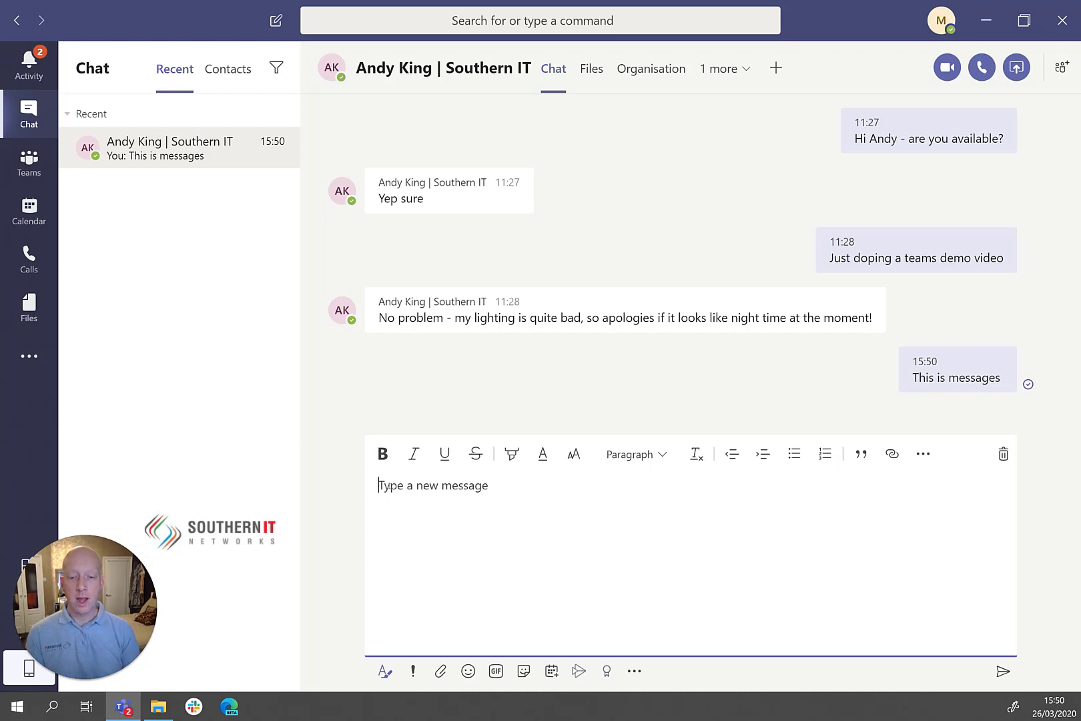
pyautogui.write('Thi')
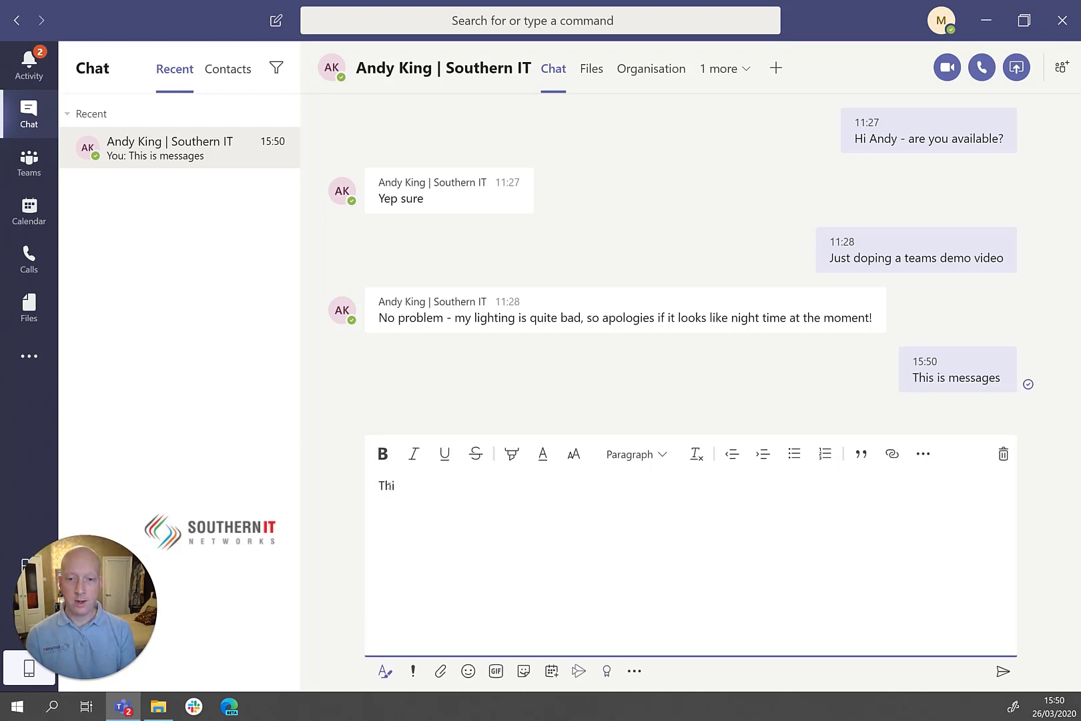
pyautogui.write('s is a')
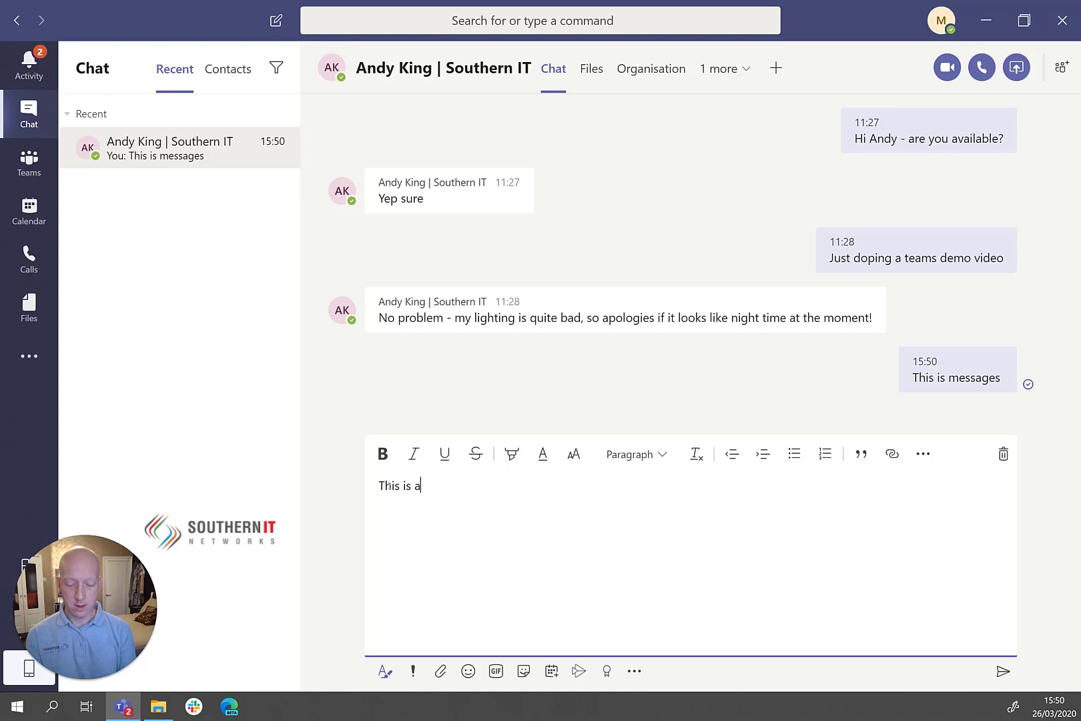
pyautogui.write(' heading')
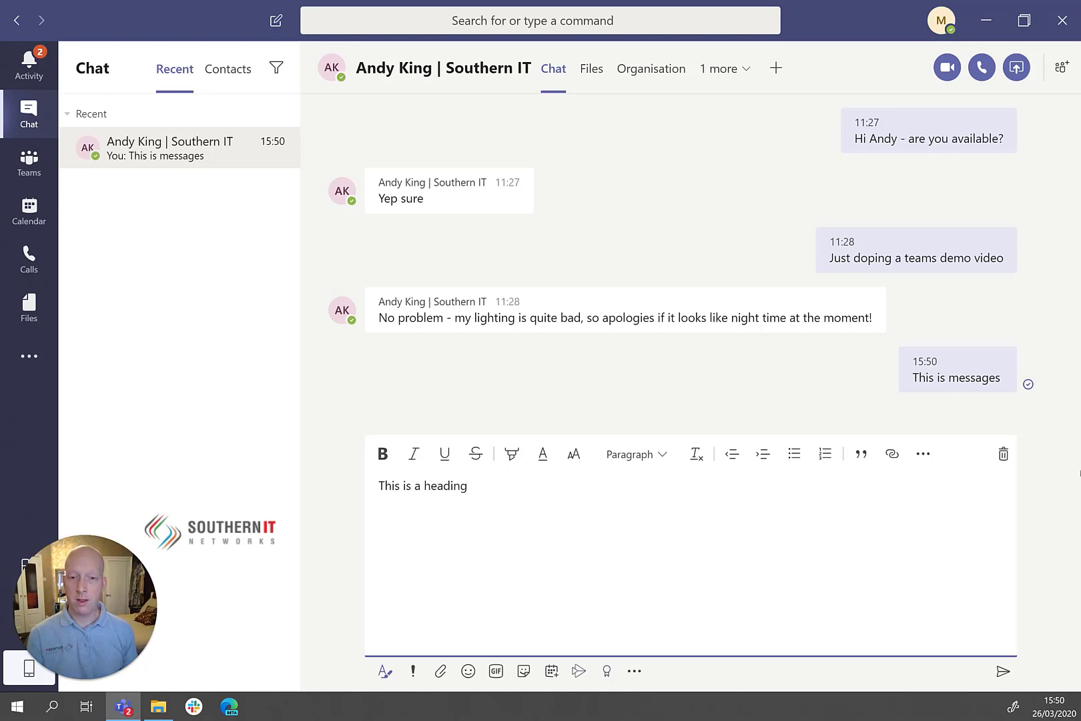
# Make the draft text "This is a heading" bold and italic, and start a new line below it
pyautogui.moveTo(494, 491); pyautogui.dragTo(364, 494)
pyautogui.hotkey('ctrl', 'b')
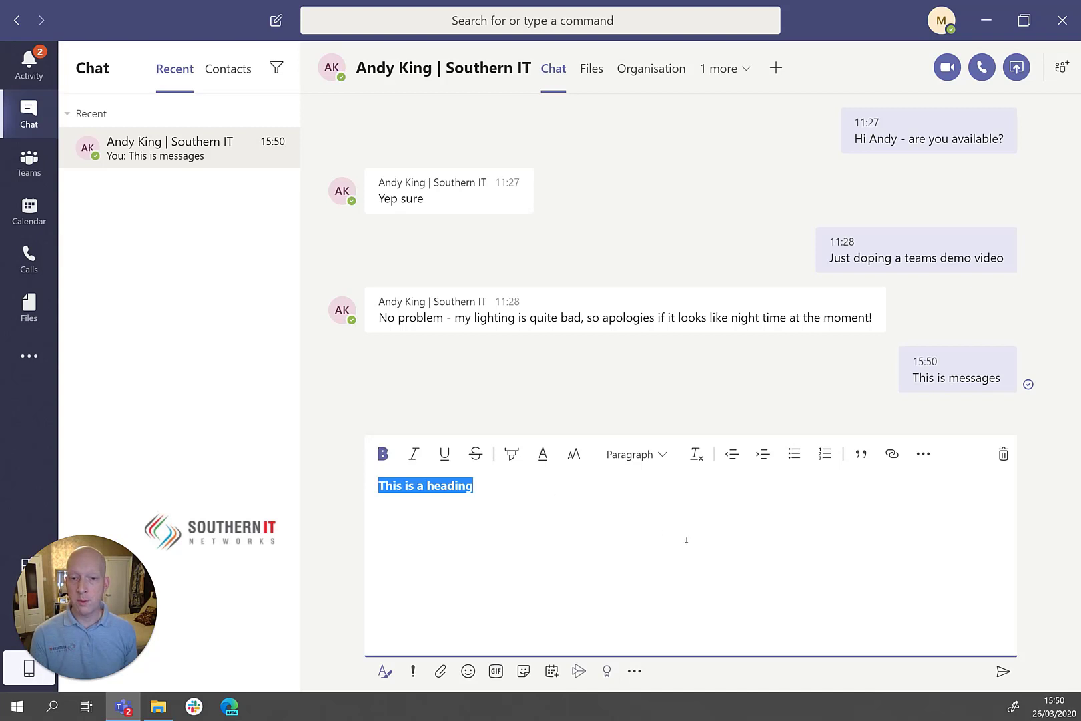
pyautogui.click(533, 482)
pyautogui.moveTo(533, 482); pyautogui.dragTo(358, 483)
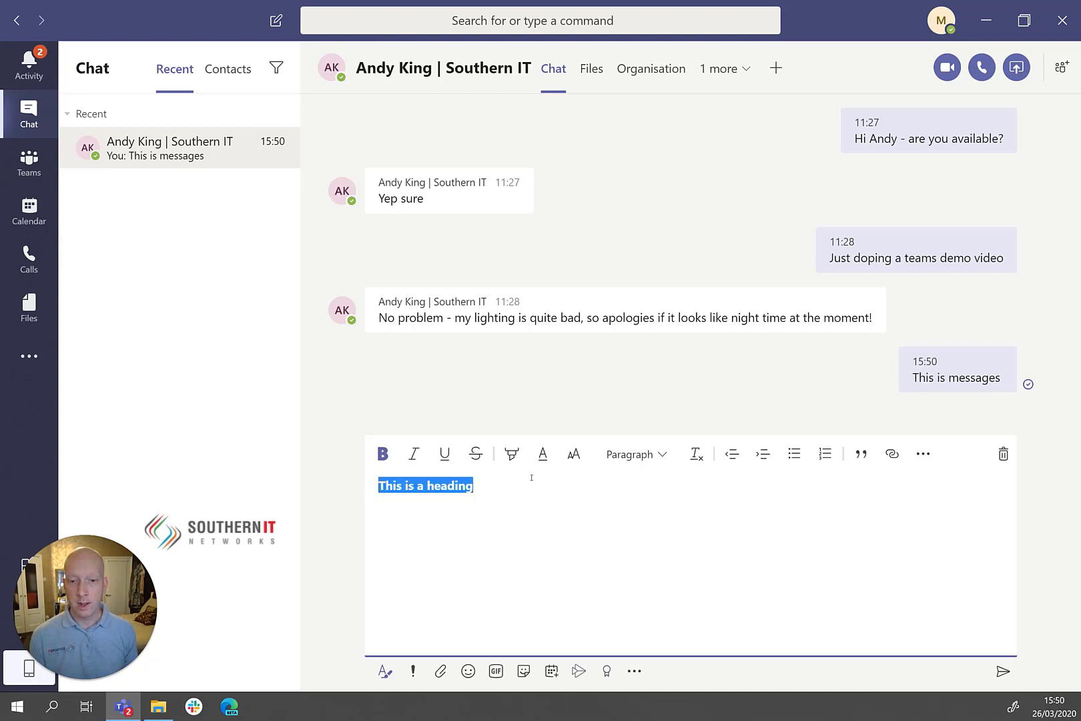
pyautogui.click(414, 454)
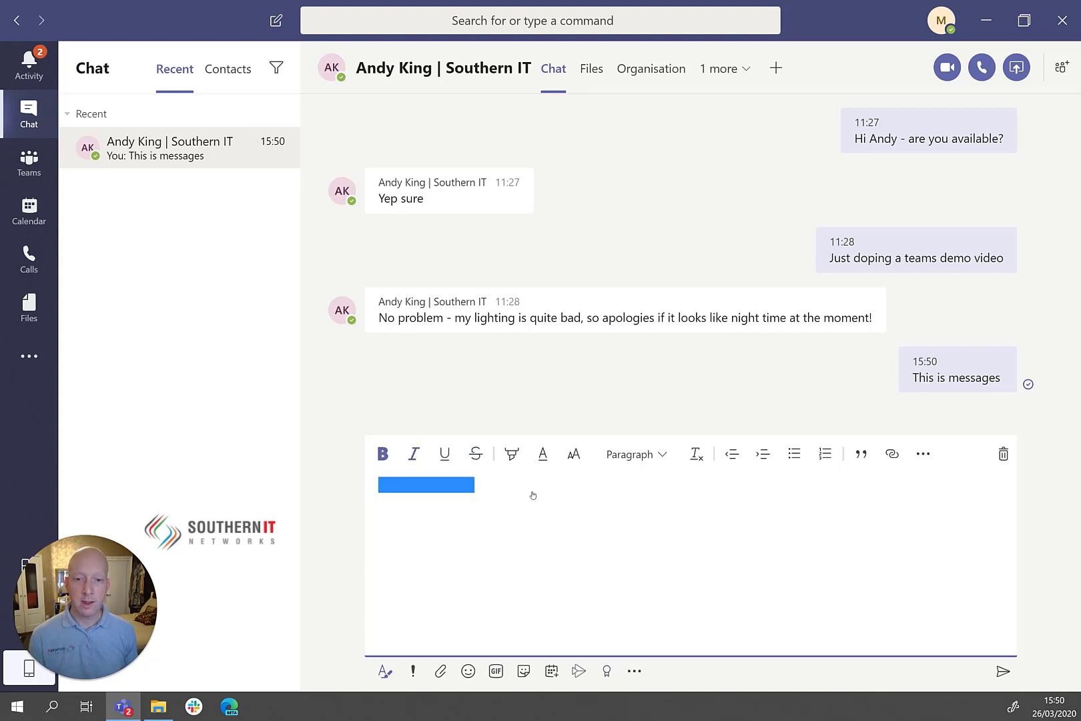
pyautogui.click(532, 489)
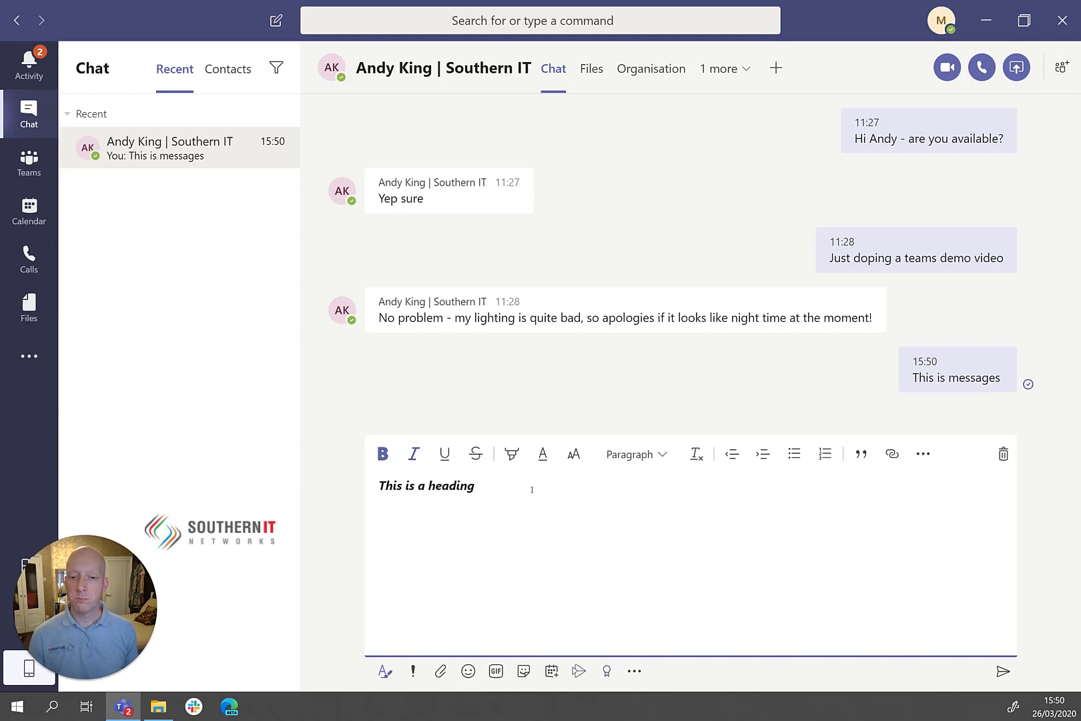
pyautogui.press('Return')
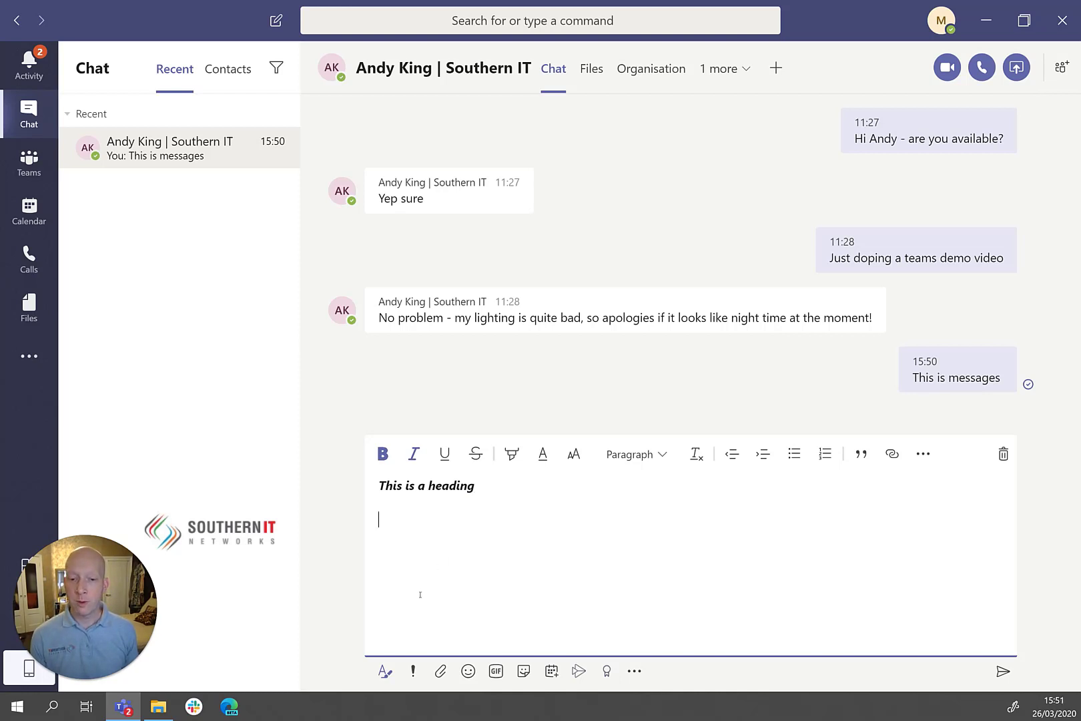
# Look over the draft message's delivery options and file attachment options, then return to the line below the heading
pyautogui.click(413, 672)
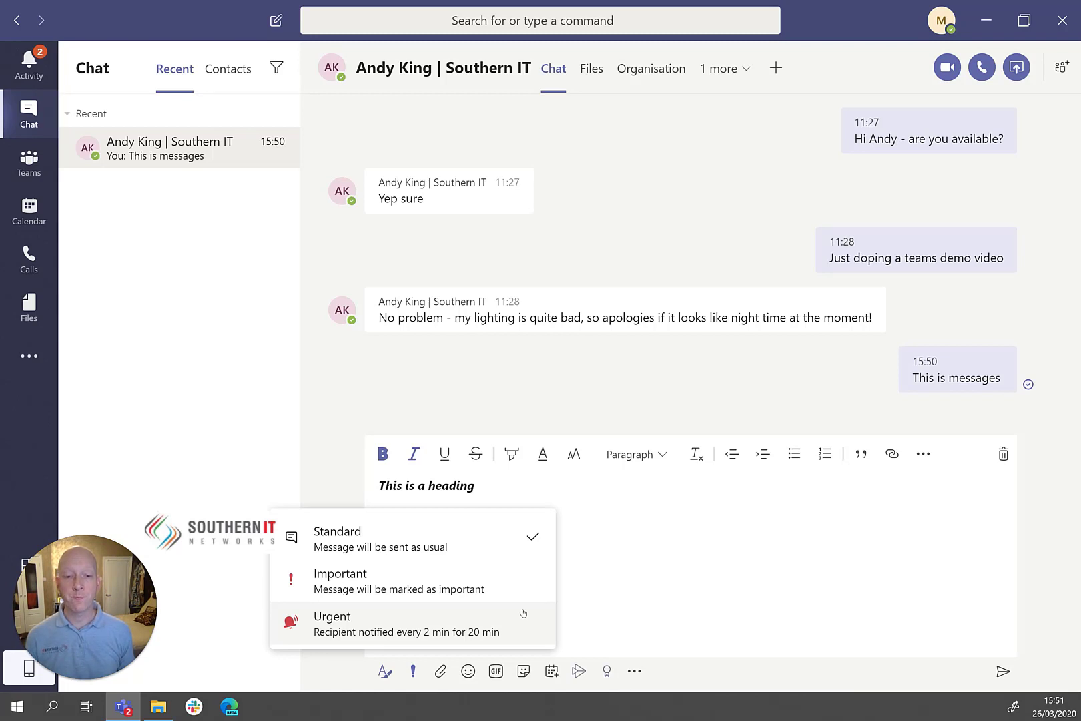
pyautogui.click(697, 564)
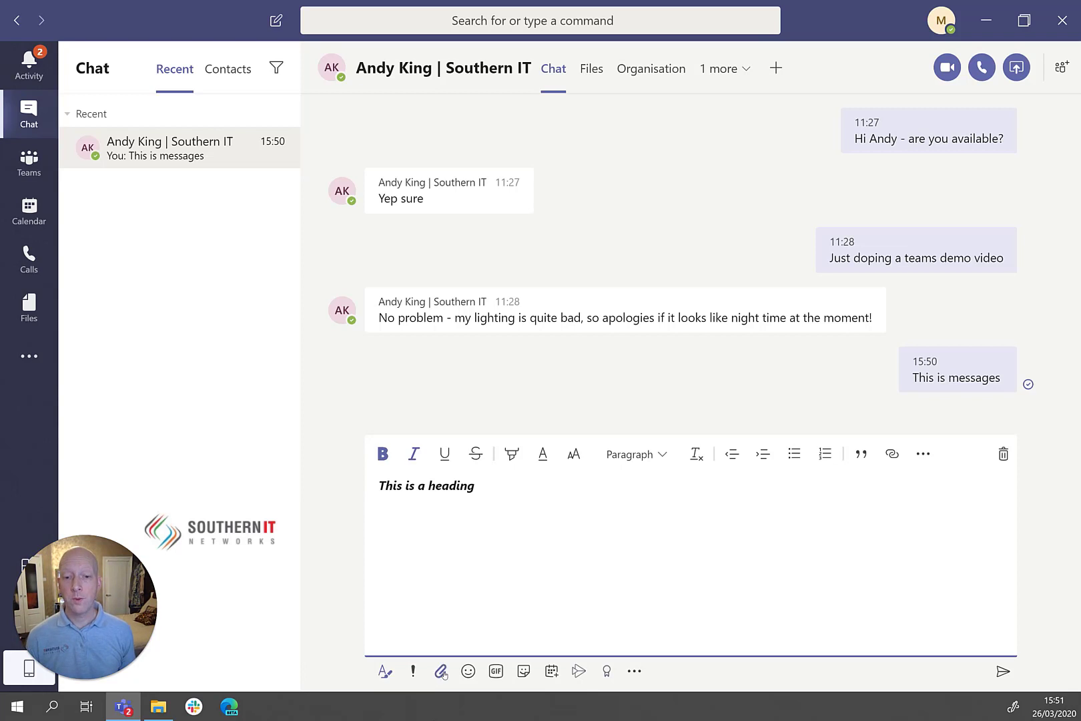
pyautogui.click(442, 672)
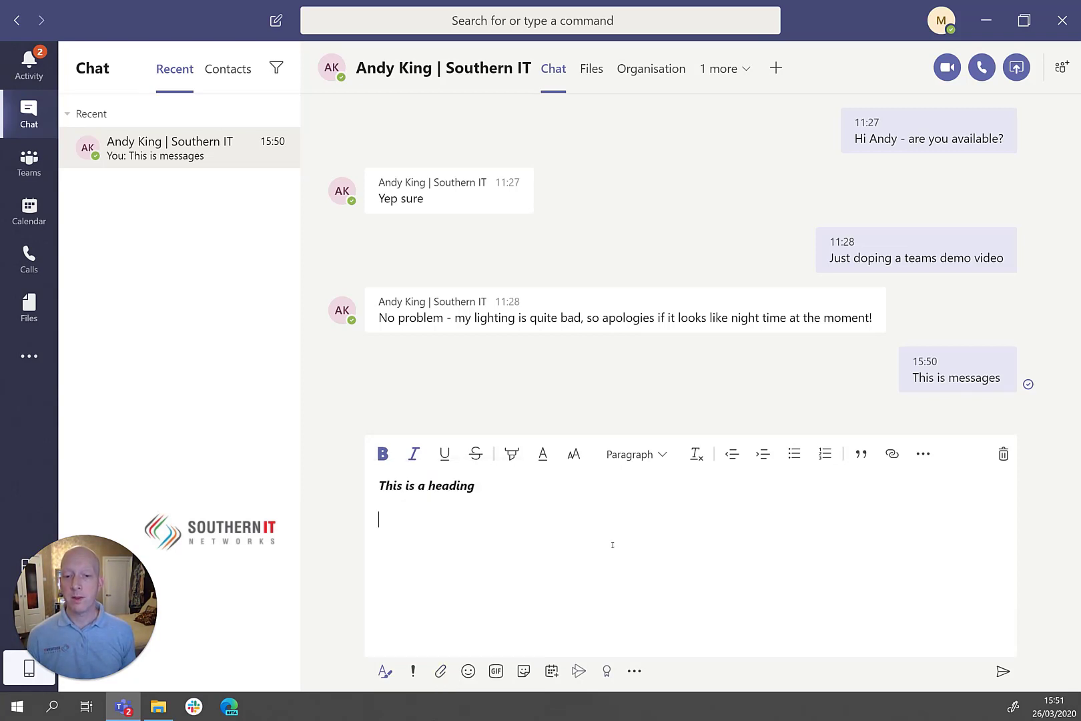
pyautogui.click(478, 495)
pyautogui.press('Return')
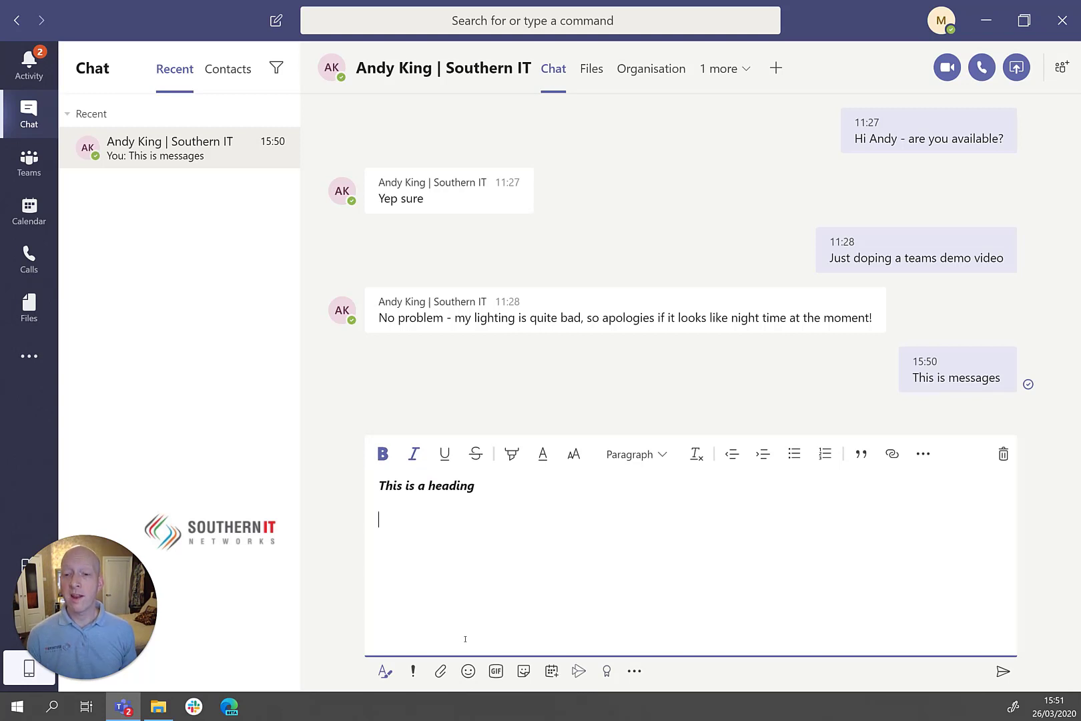
# Insert a smiling emoji below the heading, followed by the pizza-slice-in-space GIF found by searching for "pizza"
pyautogui.click(469, 673)
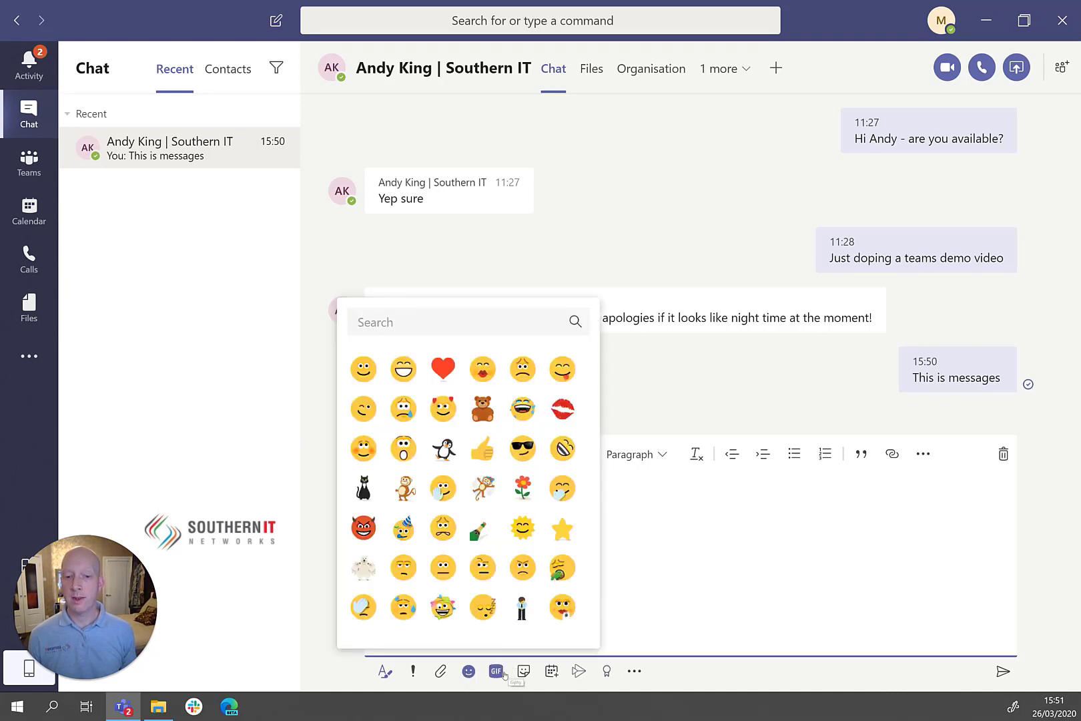
pyautogui.click(404, 371)
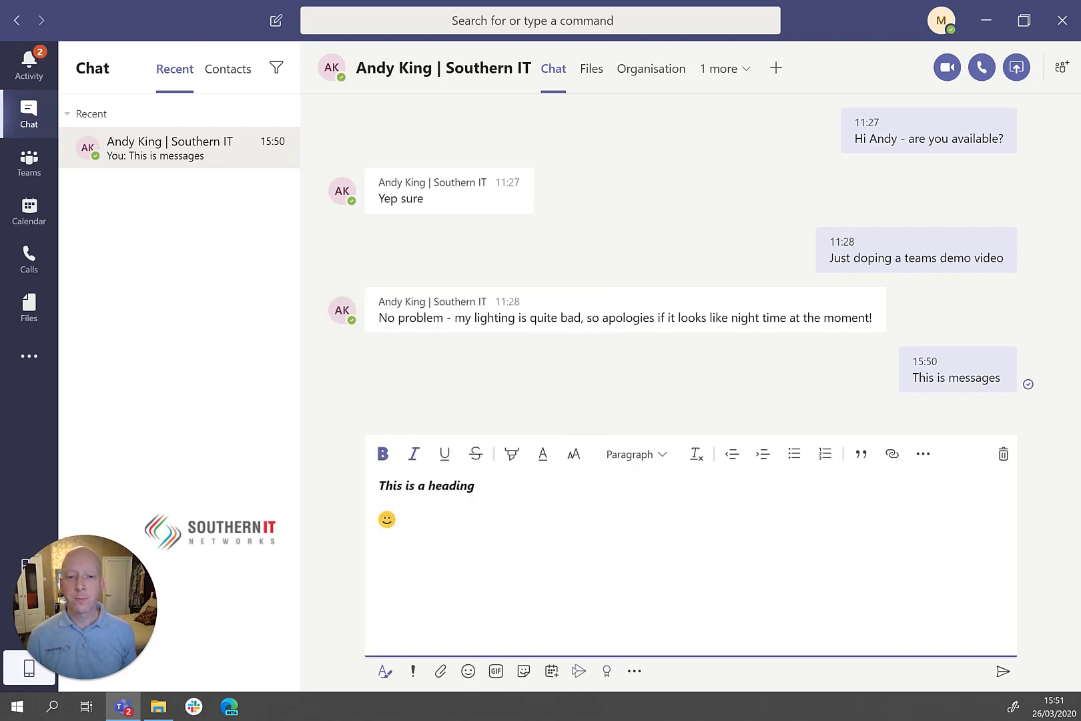
pyautogui.click(496, 671)
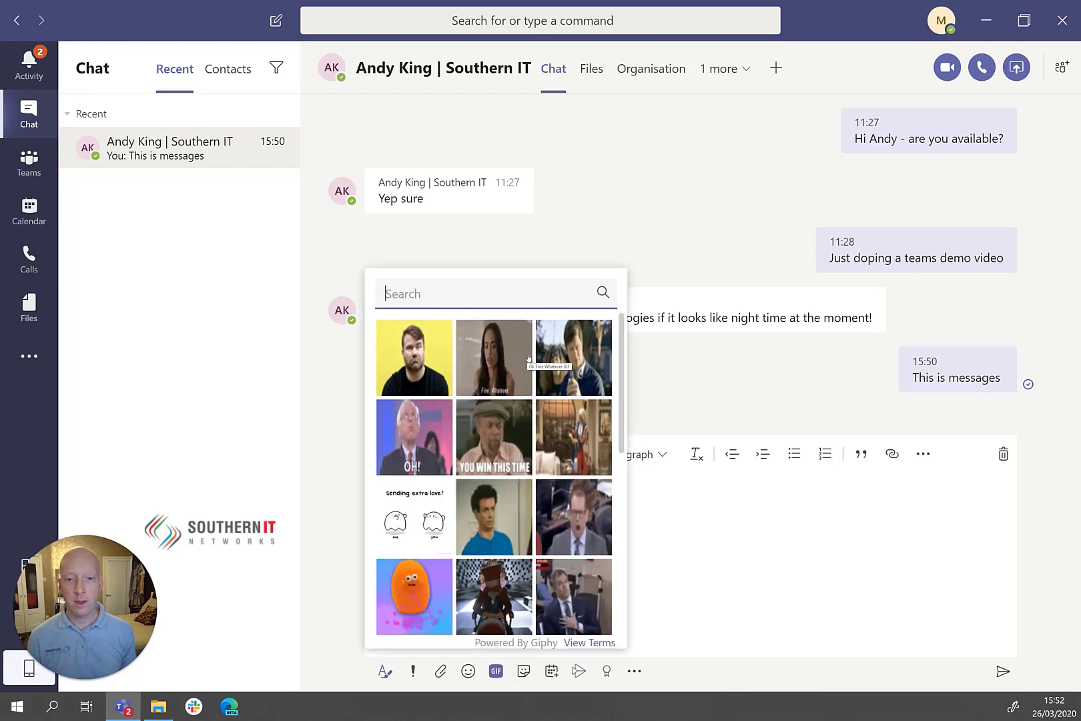
pyautogui.write('pizza')
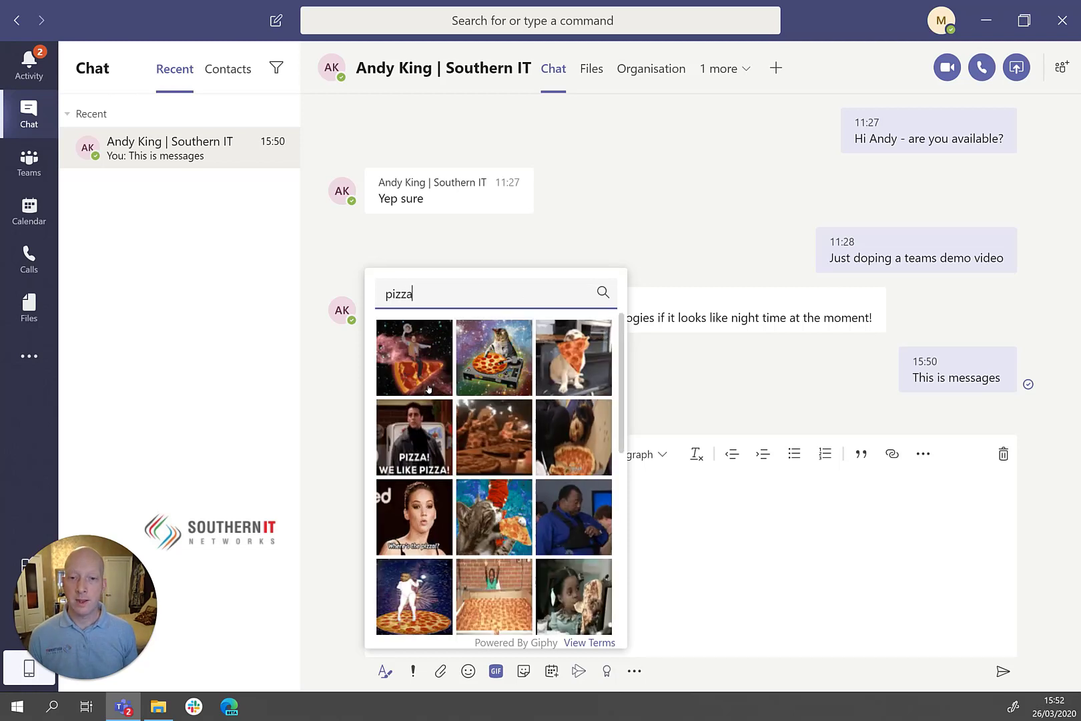
pyautogui.click(424, 363)
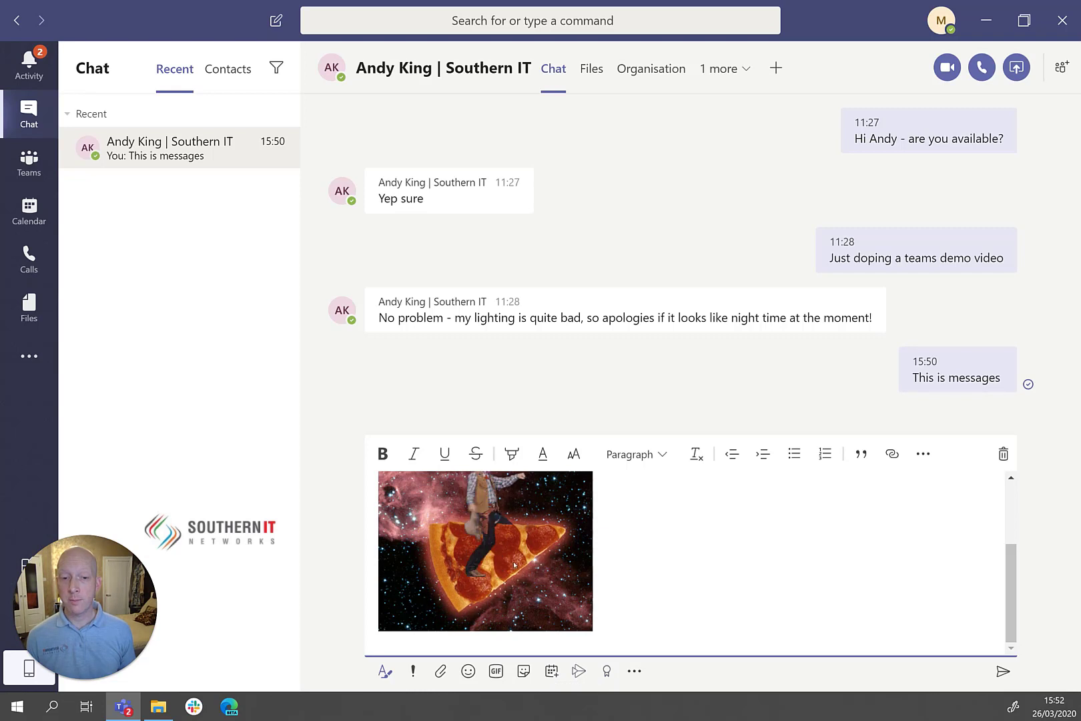
# Delete the GIF, the emoji and the heading text so the draft message is empty
pyautogui.press('BackSpace')
pyautogui.press('BackSpace')
pyautogui.press('BackSpace')
pyautogui.press('BackSpace')
pyautogui.press('BackSpace')
pyautogui.press('BackSpace')
pyautogui.press('BackSpace')
pyautogui.press('BackSpace')
pyautogui.press('BackSpace')
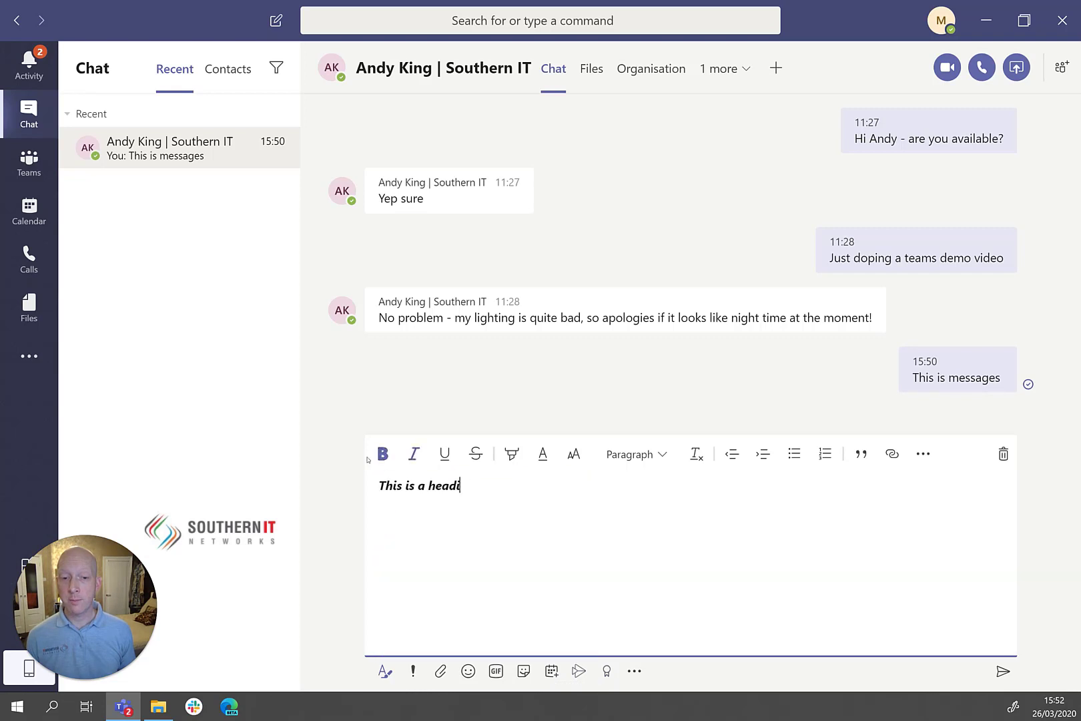
pyautogui.press('BackSpace')
pyautogui.press('BackSpace')
pyautogui.press('BackSpace')
pyautogui.press('BackSpace')
pyautogui.press('BackSpace')
pyautogui.press('BackSpace')
pyautogui.press('BackSpace')
pyautogui.press('BackSpace')
pyautogui.press('BackSpace')
pyautogui.press('BackSpace')
pyautogui.press('BackSpace')
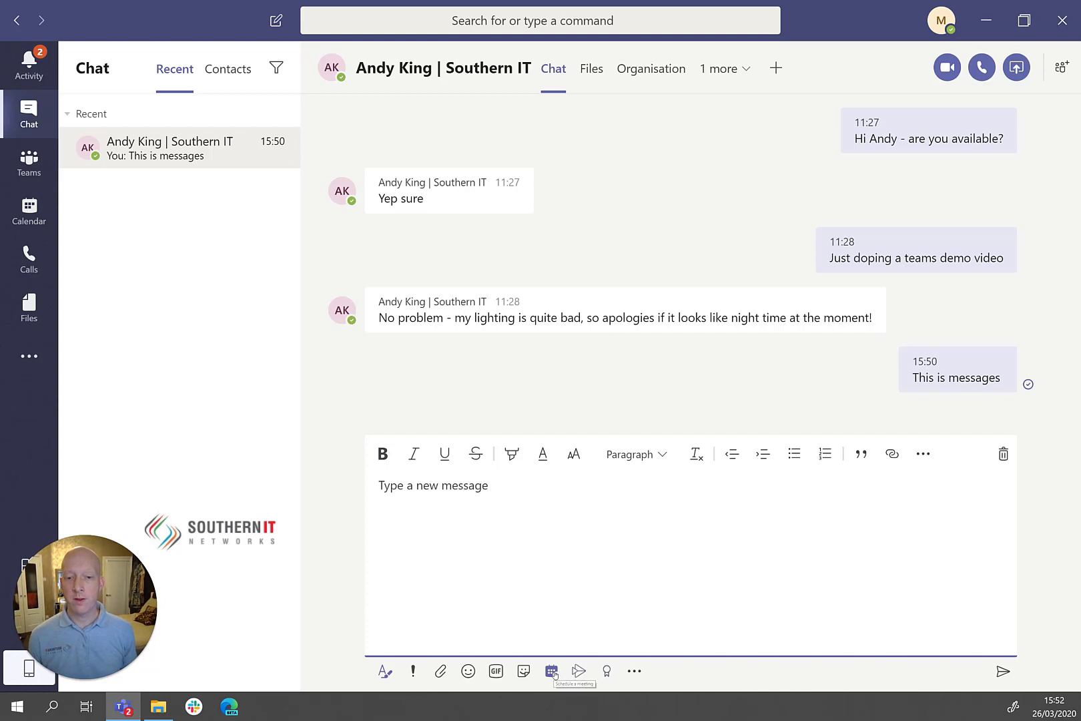
# View the new meeting form for scheduling a meeting with the chat contact, and close it without sending
pyautogui.click(558, 672)
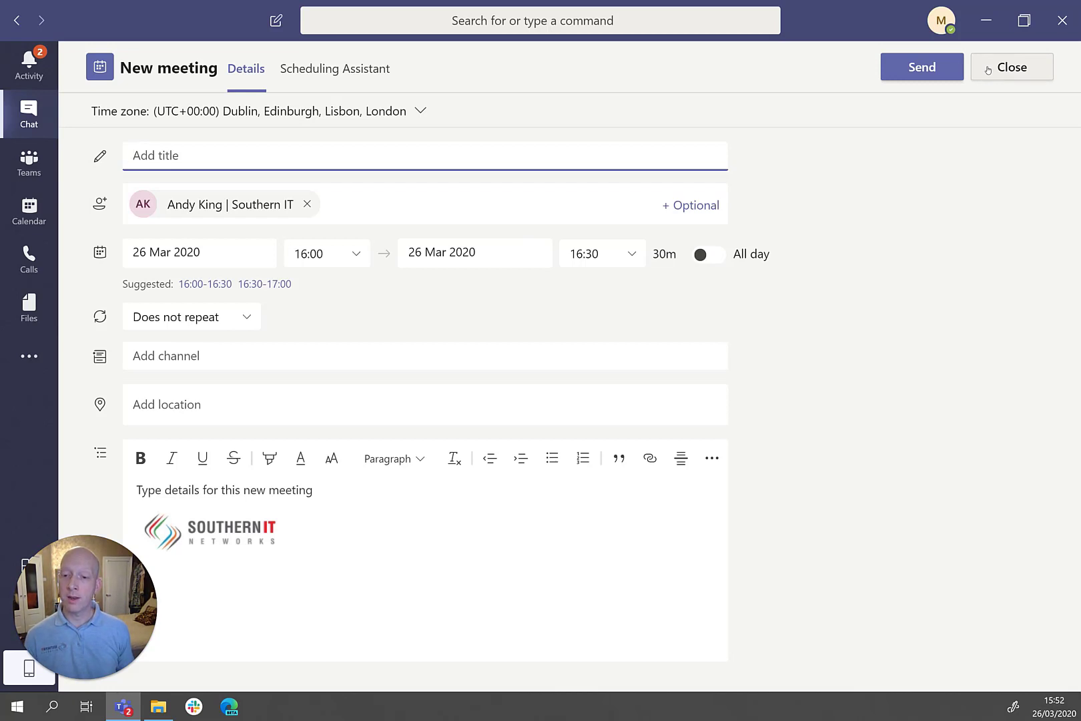
pyautogui.click(988, 69)
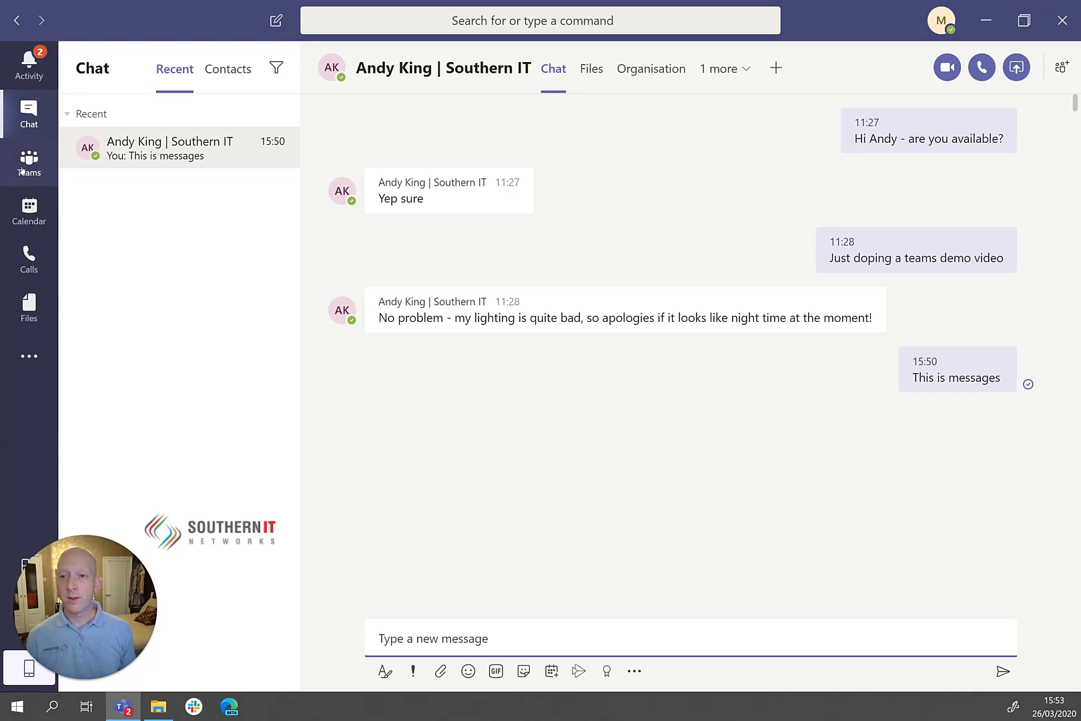
# Start a new formatted conversation in the Issue 7 - Feb 20 channel of the newsletter team with the subject "Printing Delayed"
pyautogui.click(22, 171)
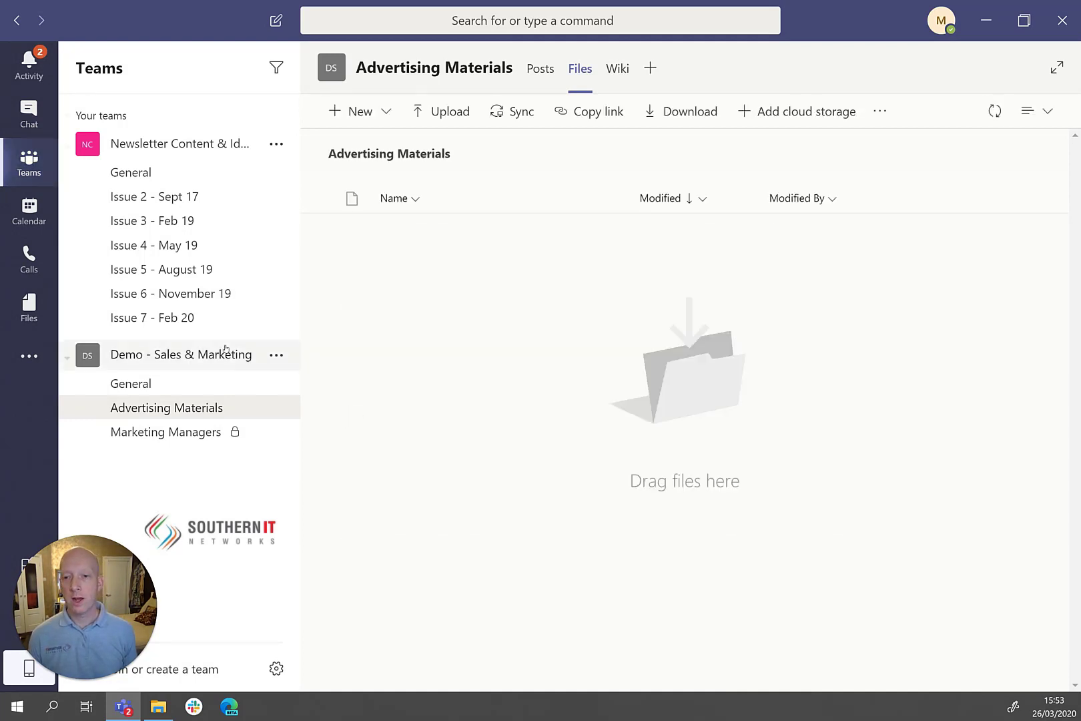
pyautogui.click(173, 318)
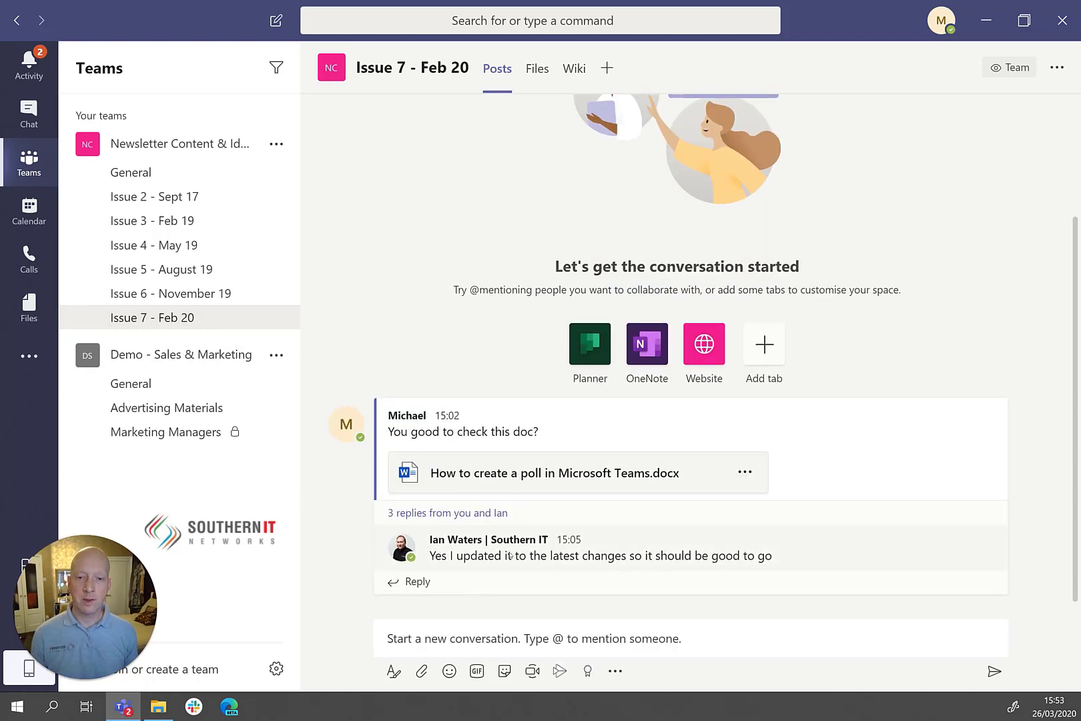
pyautogui.click(518, 641)
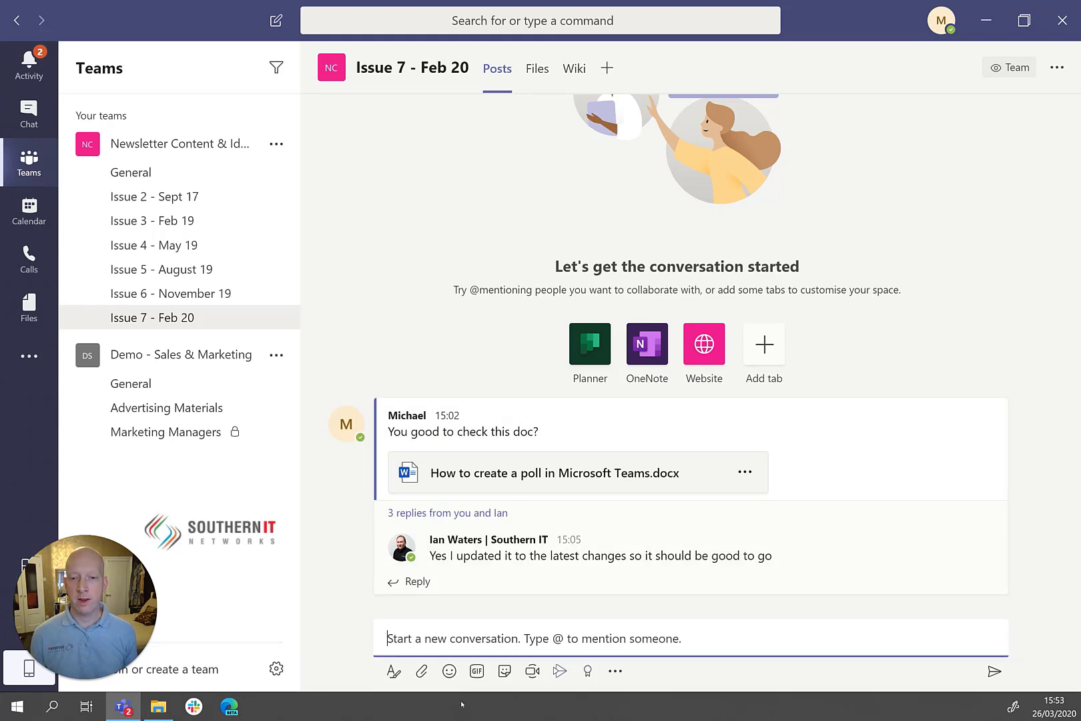
pyautogui.click(393, 673)
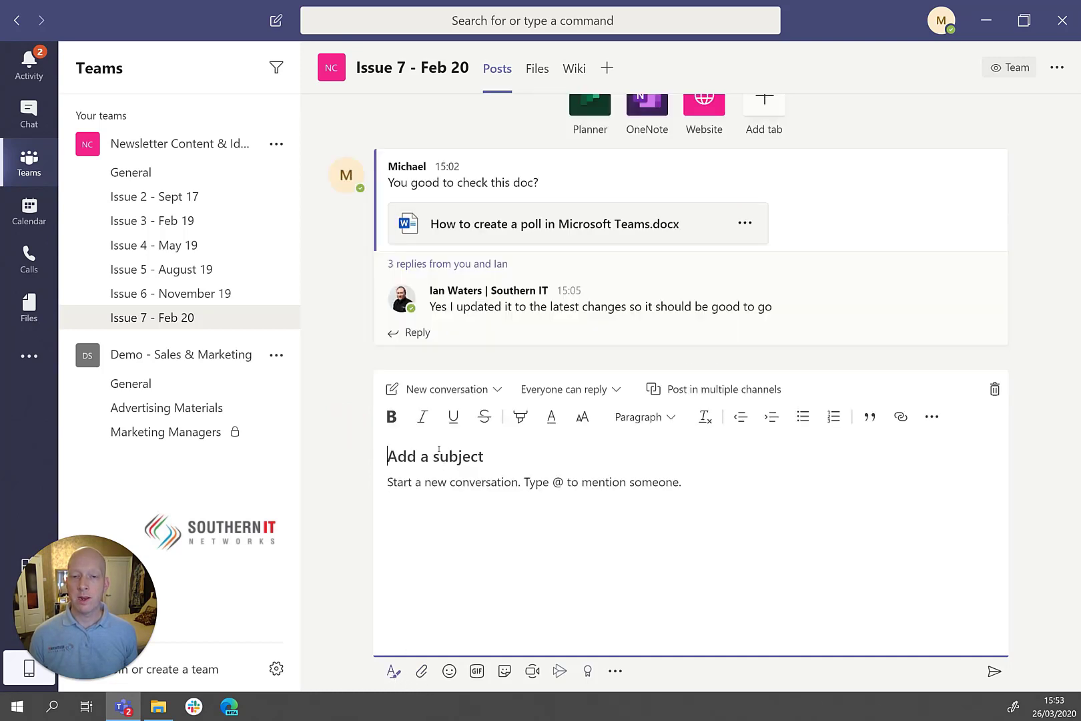
pyautogui.write('Pr')
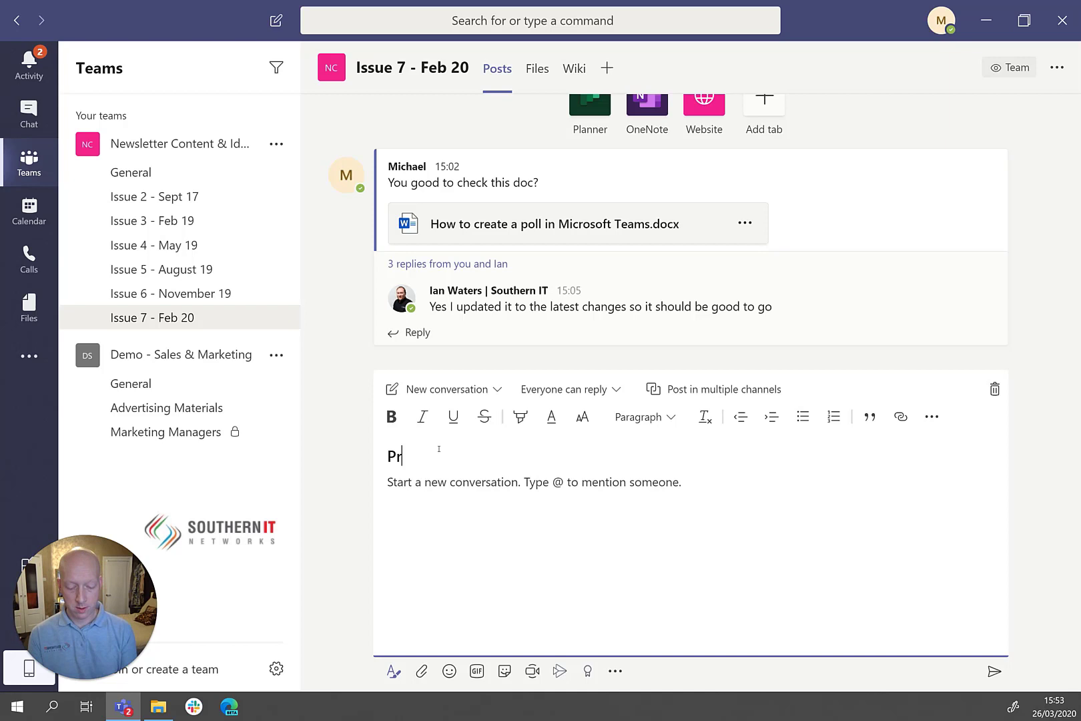
pyautogui.write('inting De')
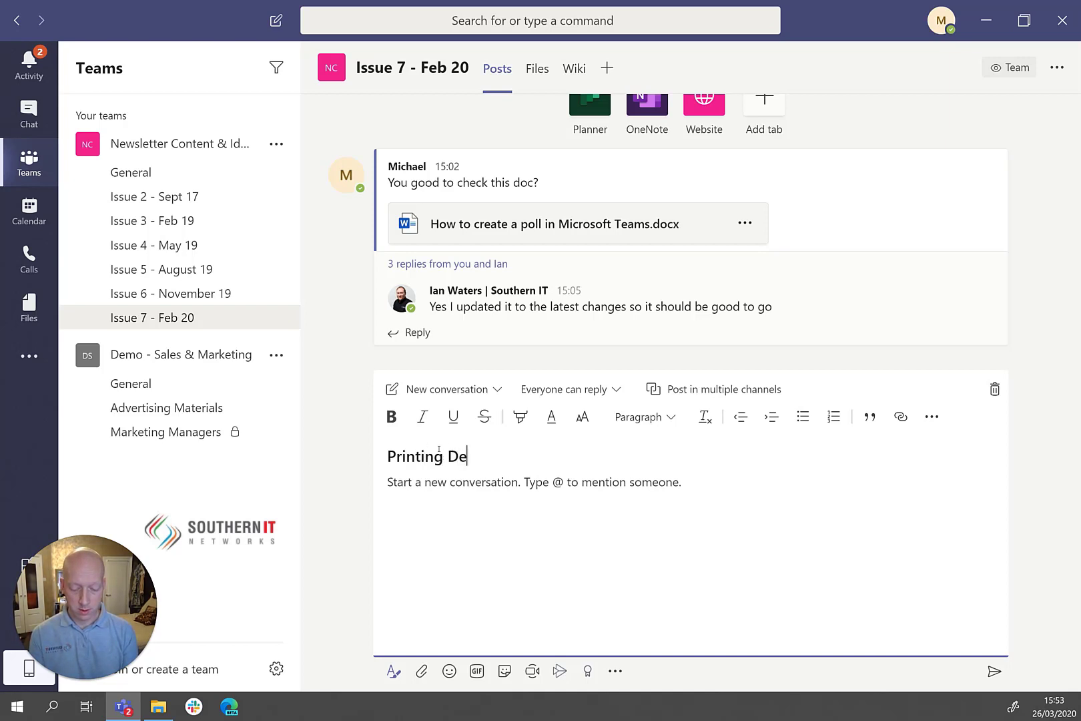
pyautogui.write('layed')
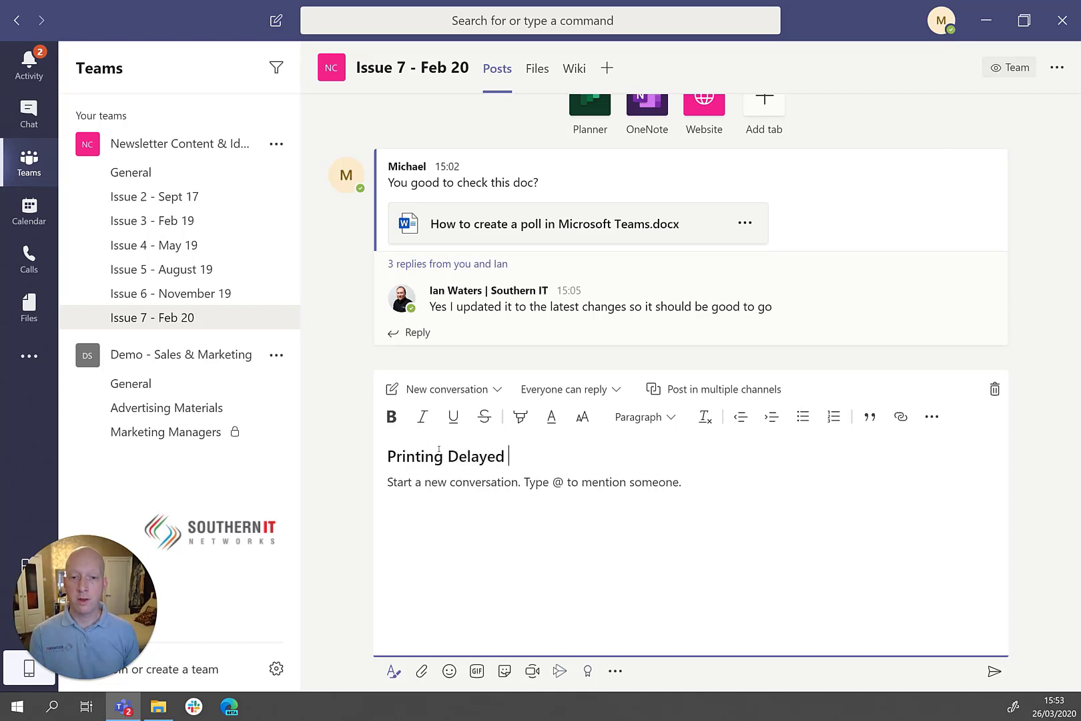
# Mention the first suggested colleague in the message body, add "just to let you know we have delayed printing this edition", and post it
pyautogui.click(448, 492)
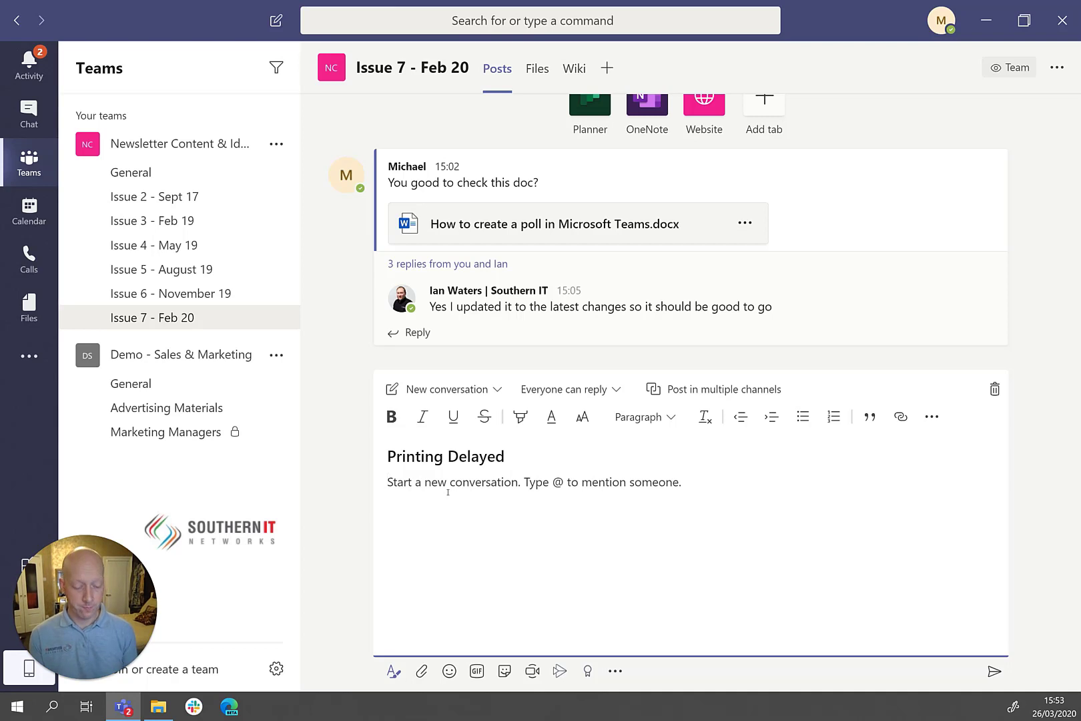
pyautogui.write('@')
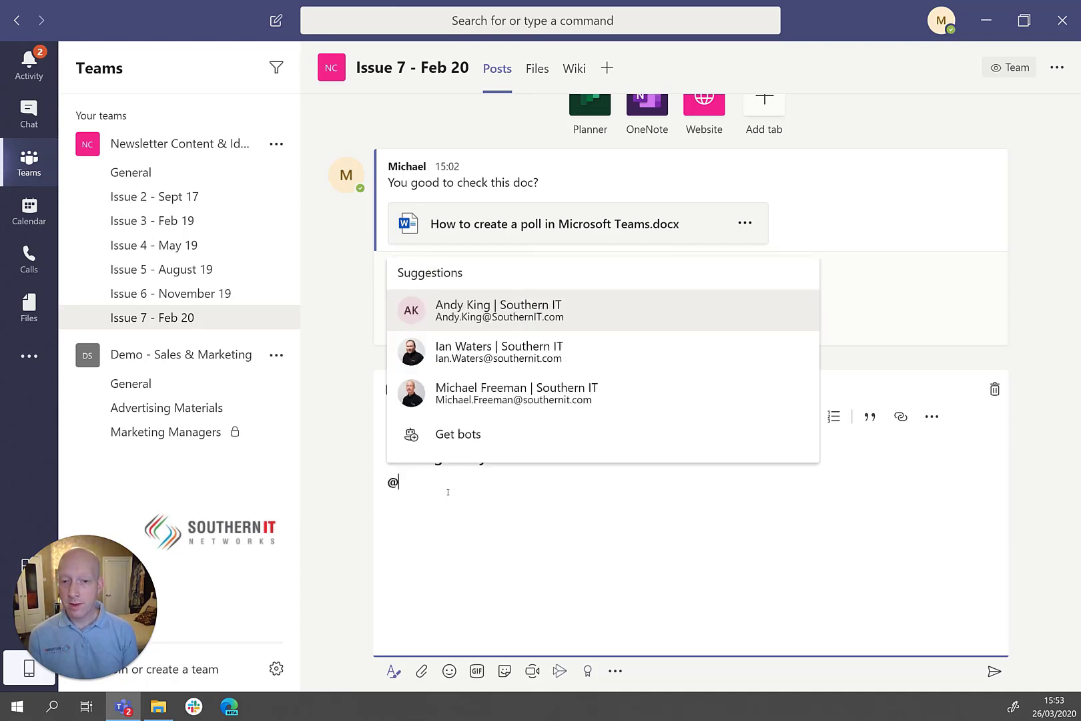
pyautogui.click(538, 318)
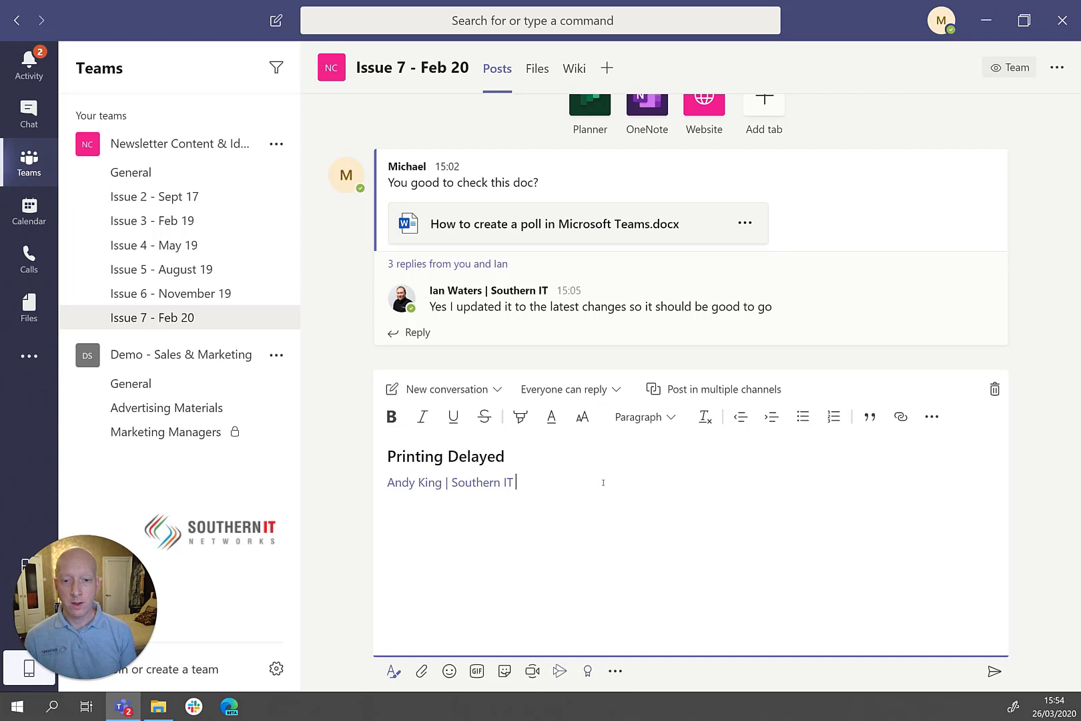
pyautogui.write('just to let')
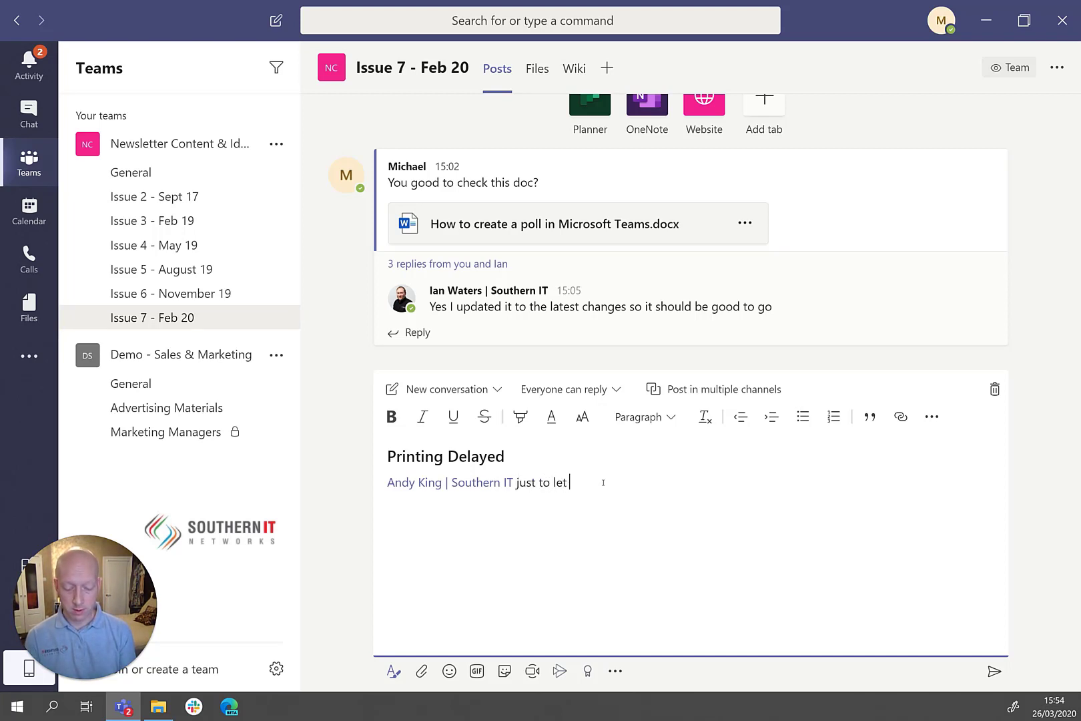
pyautogui.write(' you know we have delayed ')
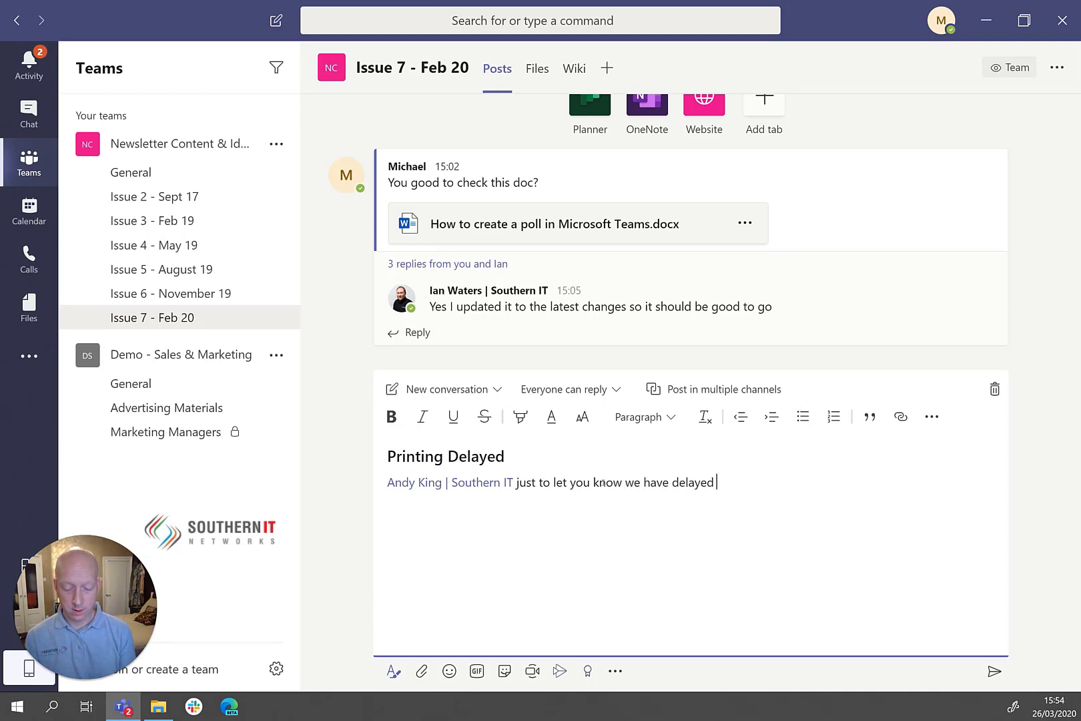
pyautogui.write('printing this editio')
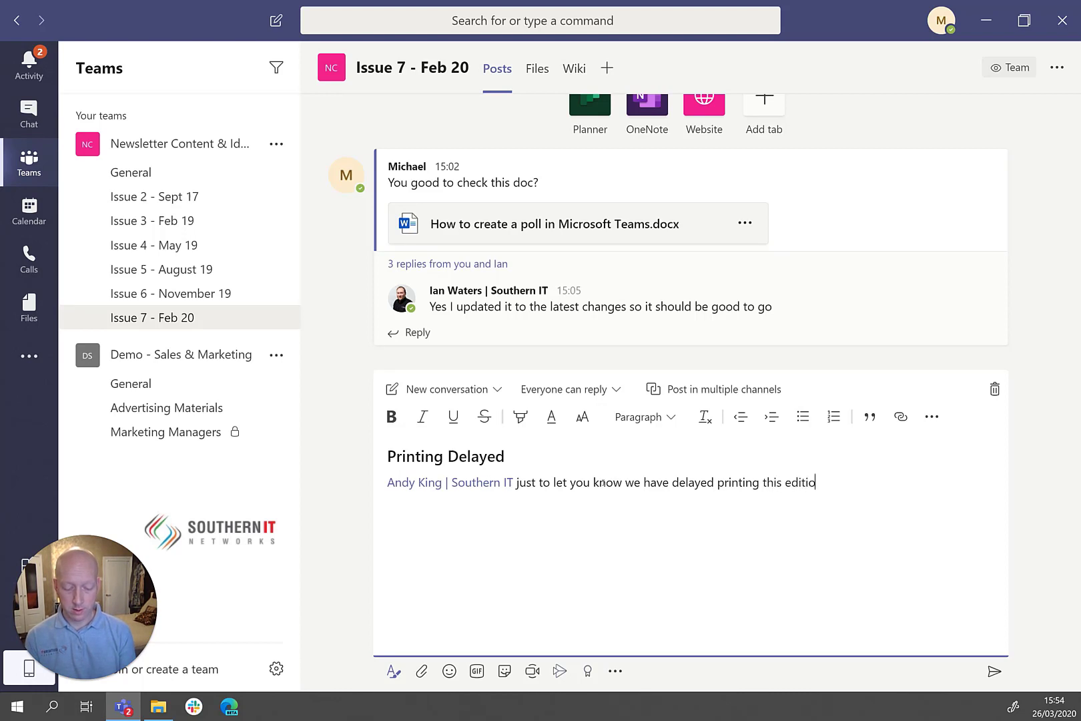
pyautogui.write('n')
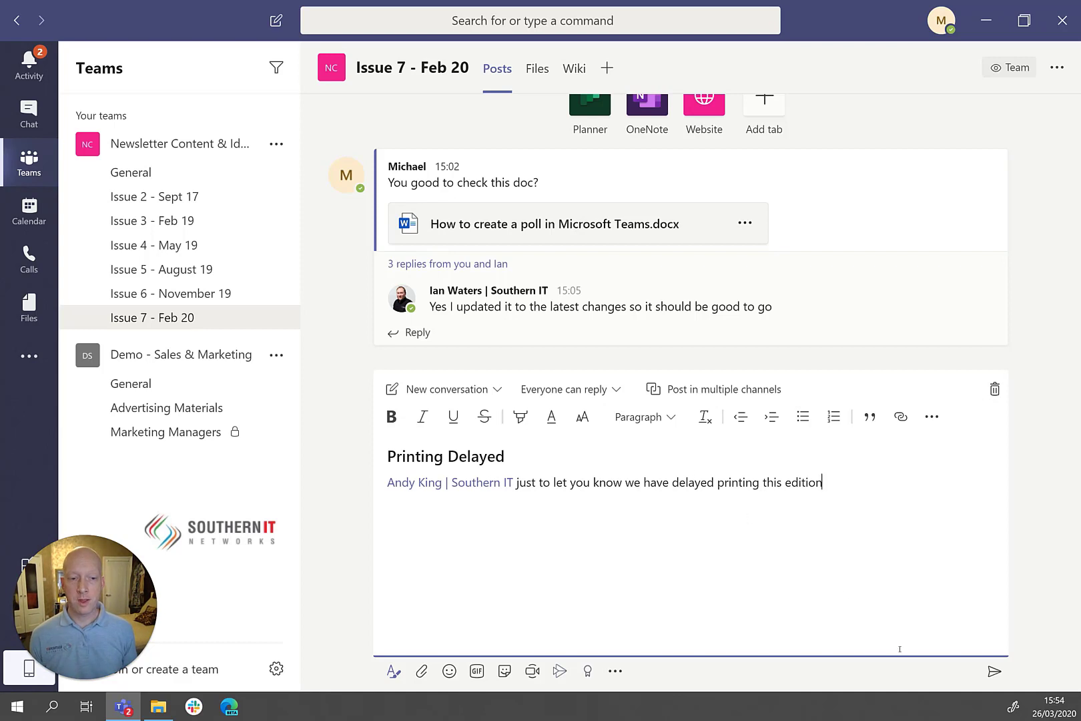
pyautogui.click(994, 672)
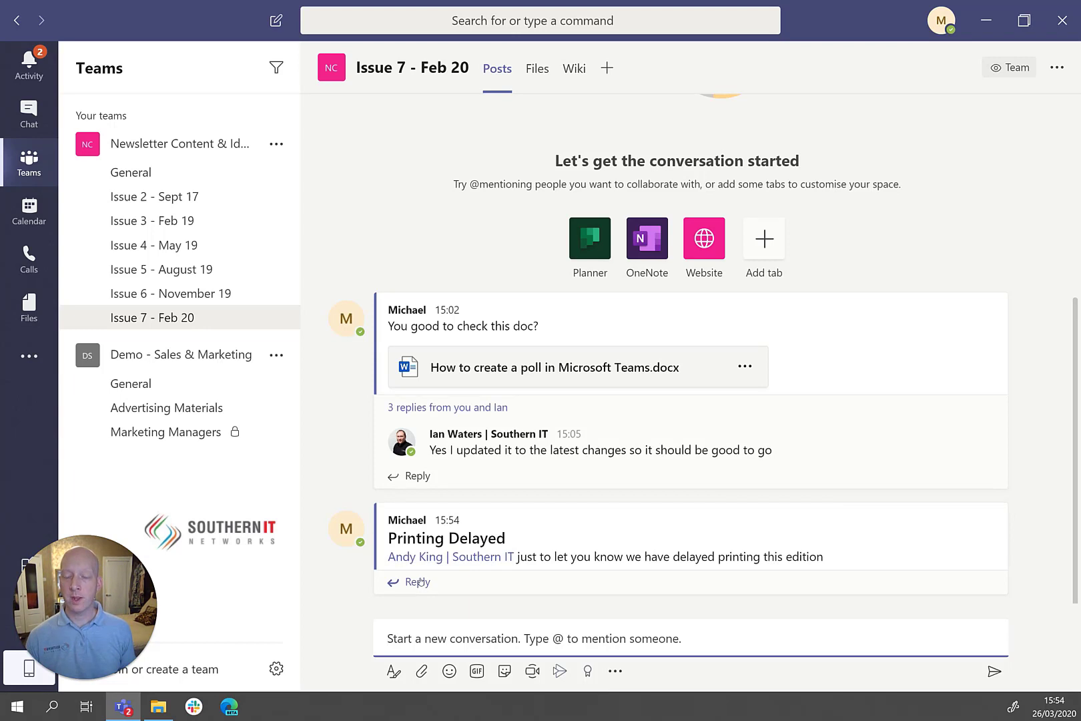
# Expand the replies under the document post, compare with the private chat view, and return to the newsletter channel
pyautogui.click(447, 408)
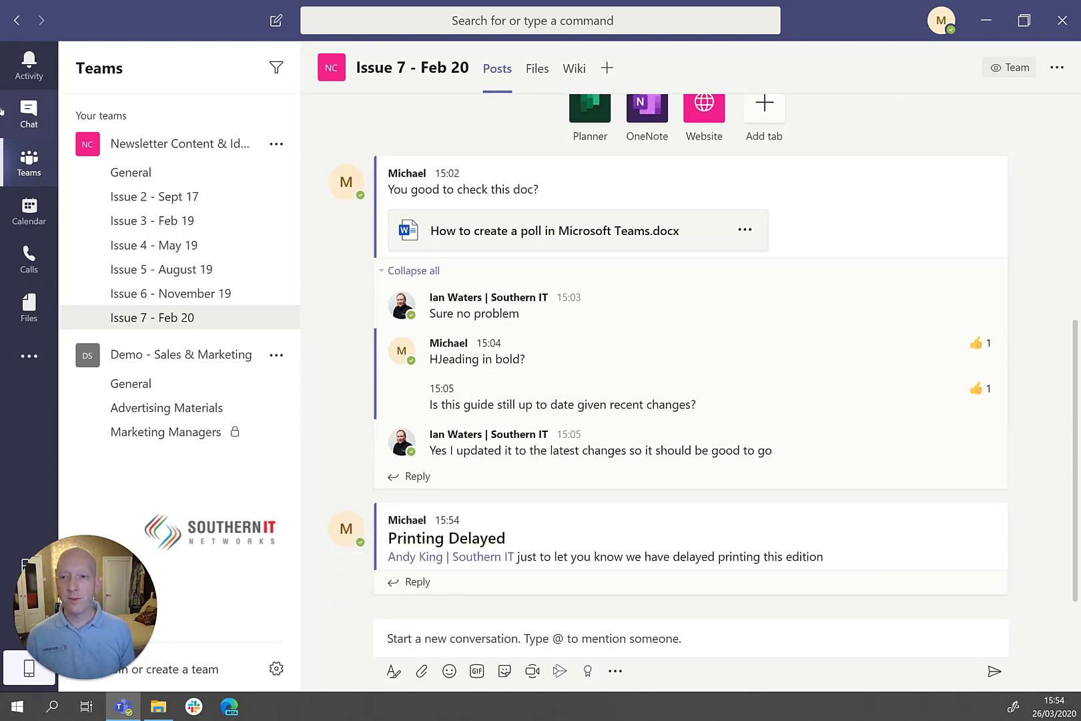
pyautogui.click(27, 113)
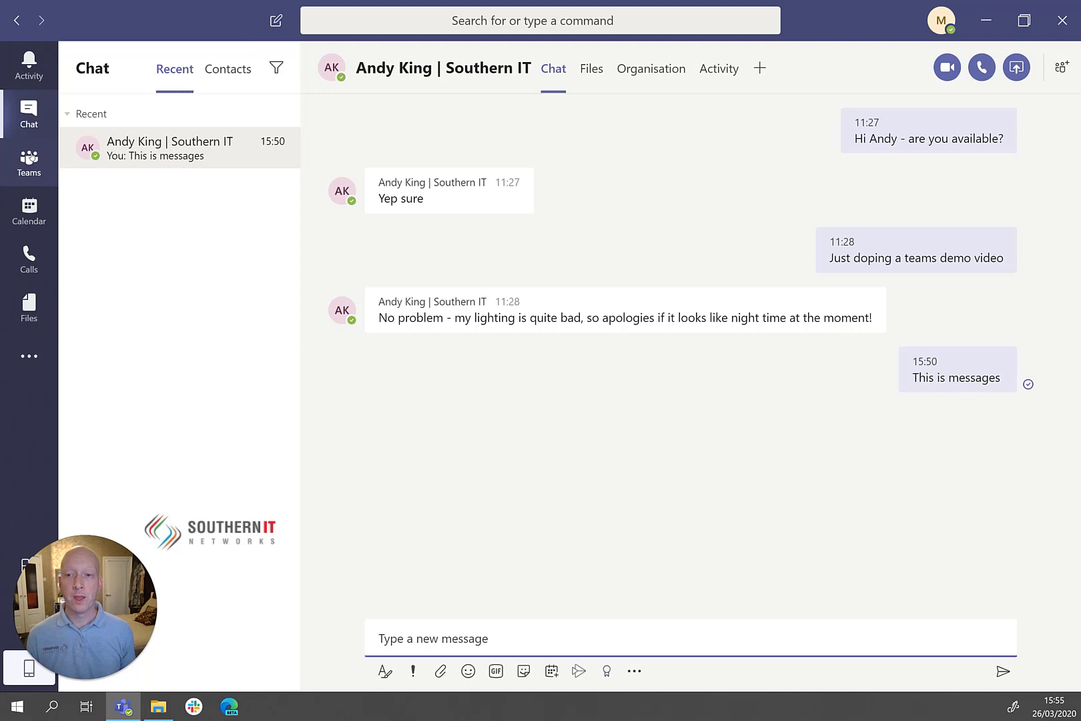
pyautogui.click(30, 158)
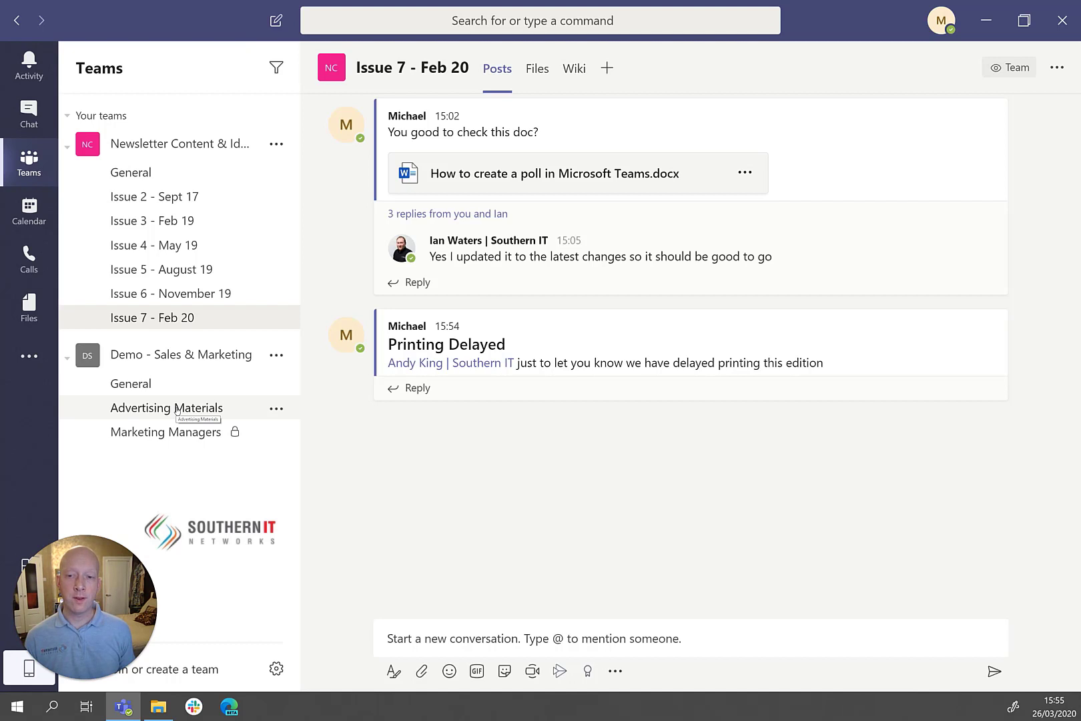
# Upload the Facebook Ads, Linkedin and Twitter folders from the local Files for Teams folder to the Advertising Materials channel's files
pyautogui.click(177, 410)
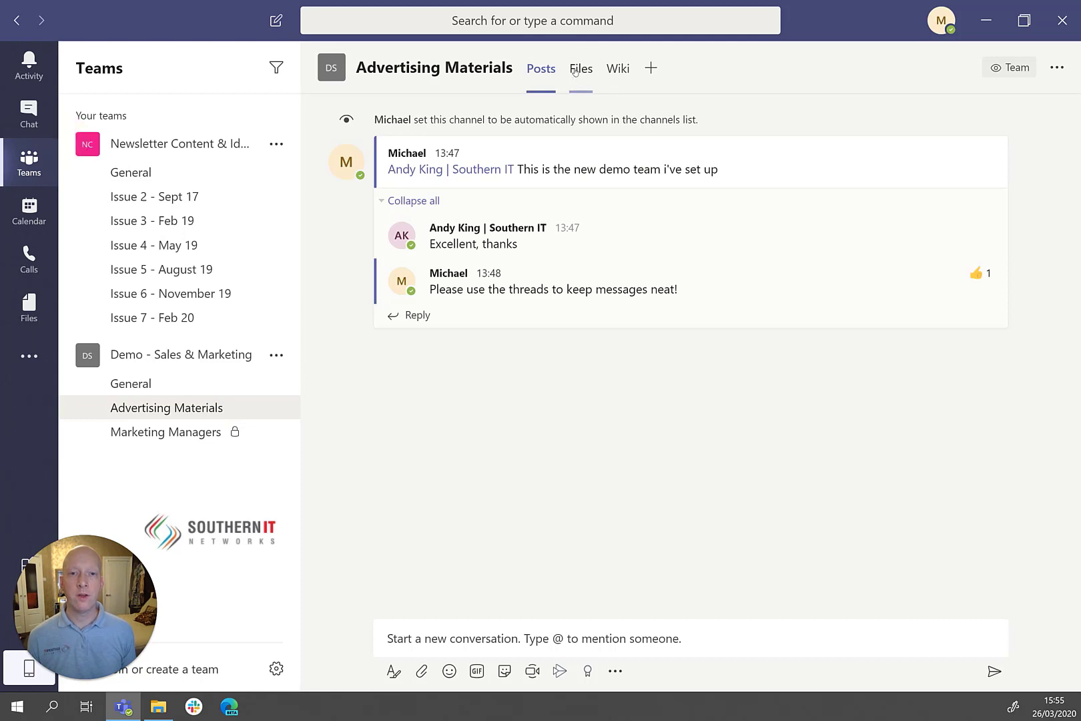
pyautogui.click(576, 70)
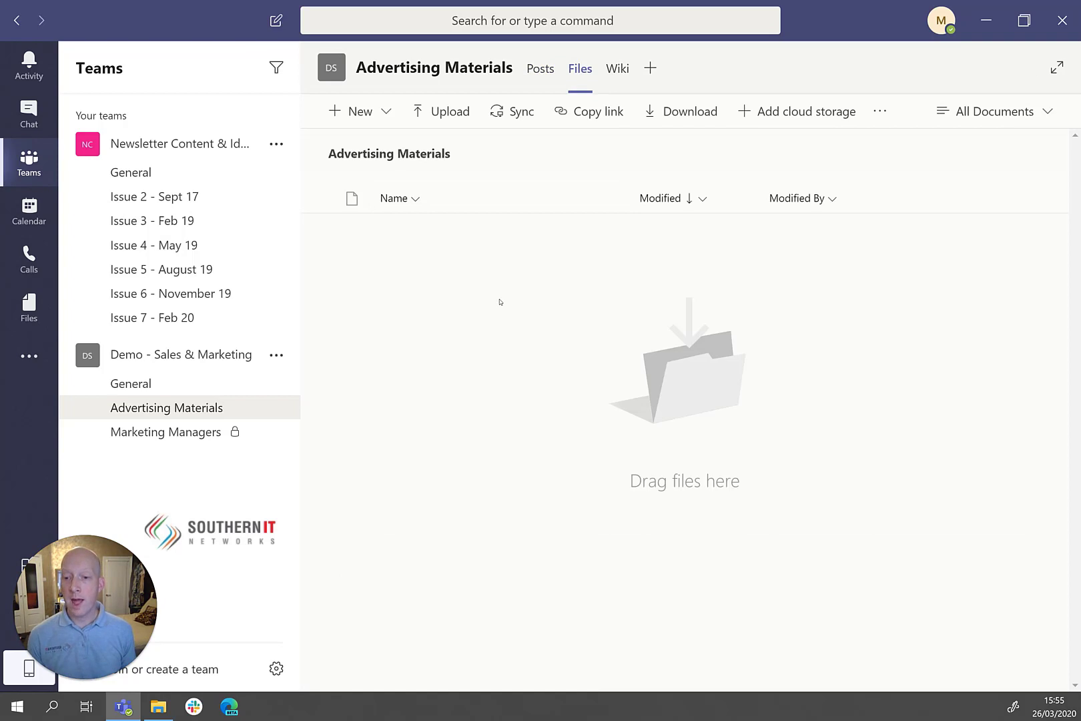
pyautogui.click(161, 716)
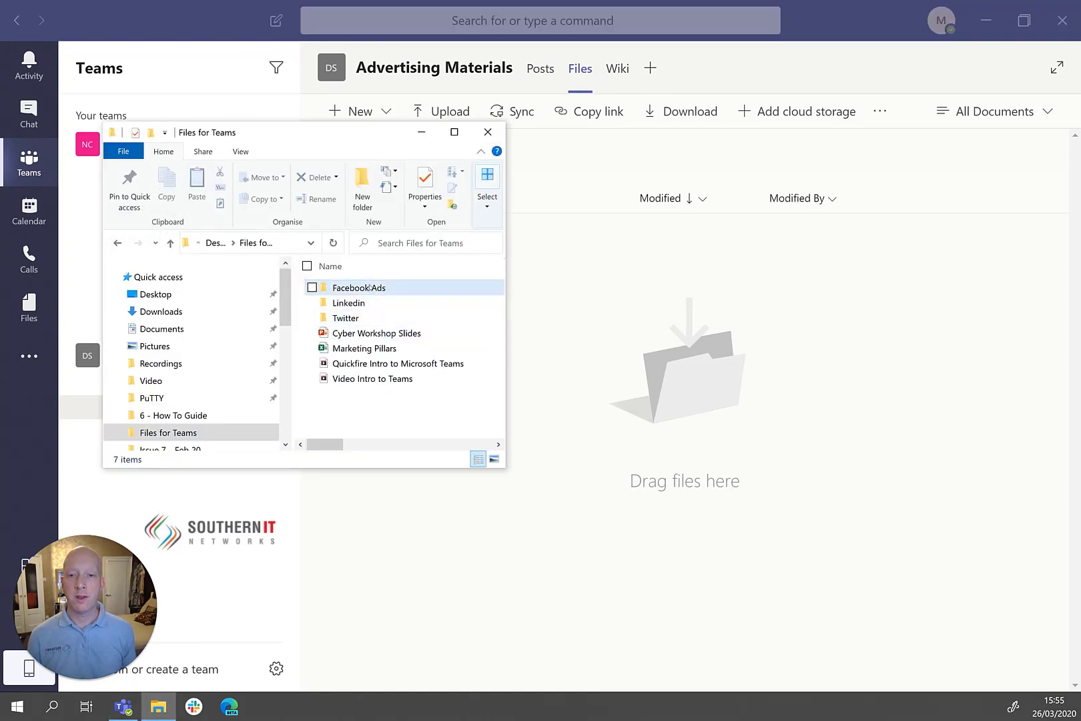
pyautogui.click(370, 287)
pyautogui.hotkey('shift', 'Down')
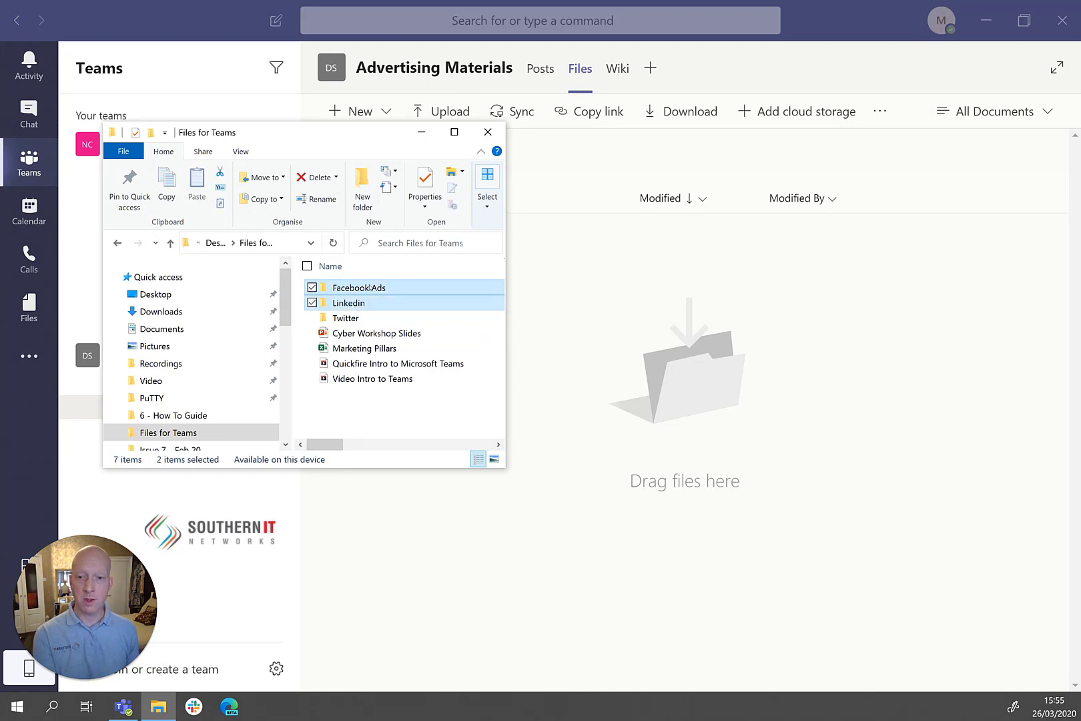
pyautogui.hotkey('shift', 'Down')
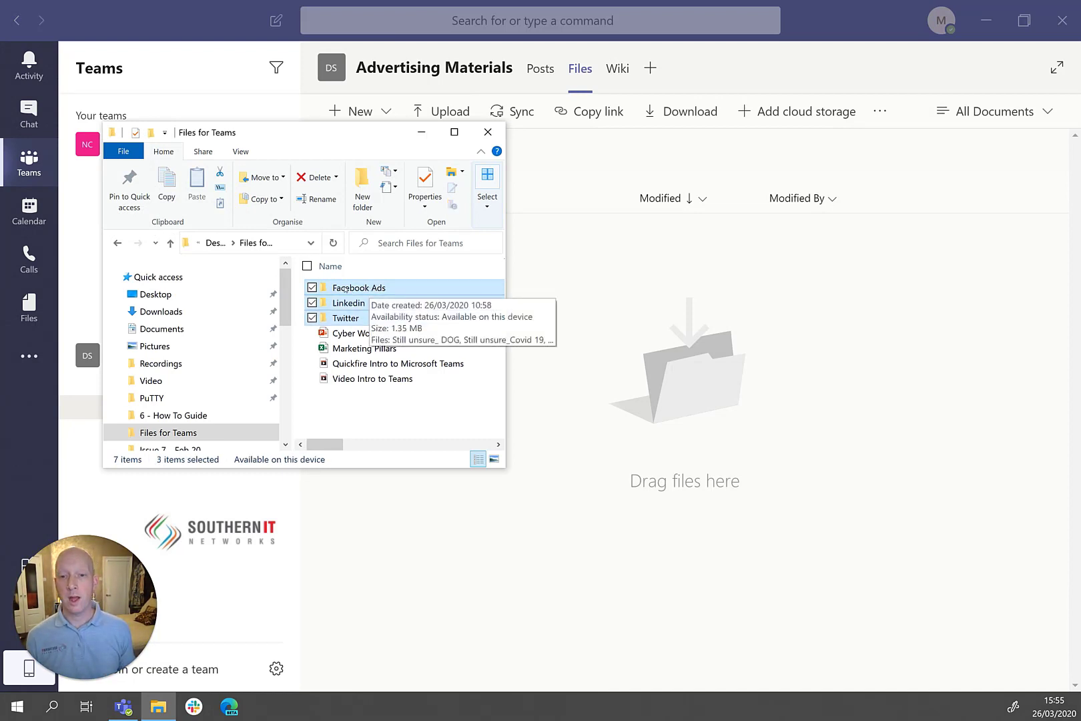
pyautogui.moveTo(349, 293); pyautogui.dragTo(678, 359)
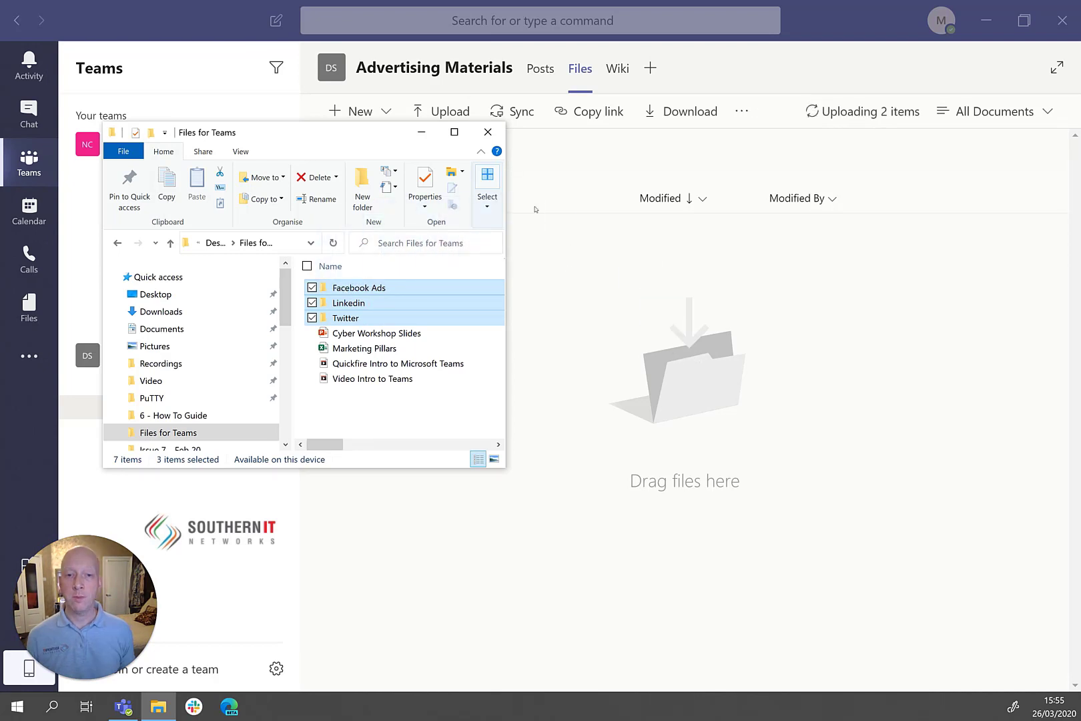
pyautogui.click(421, 132)
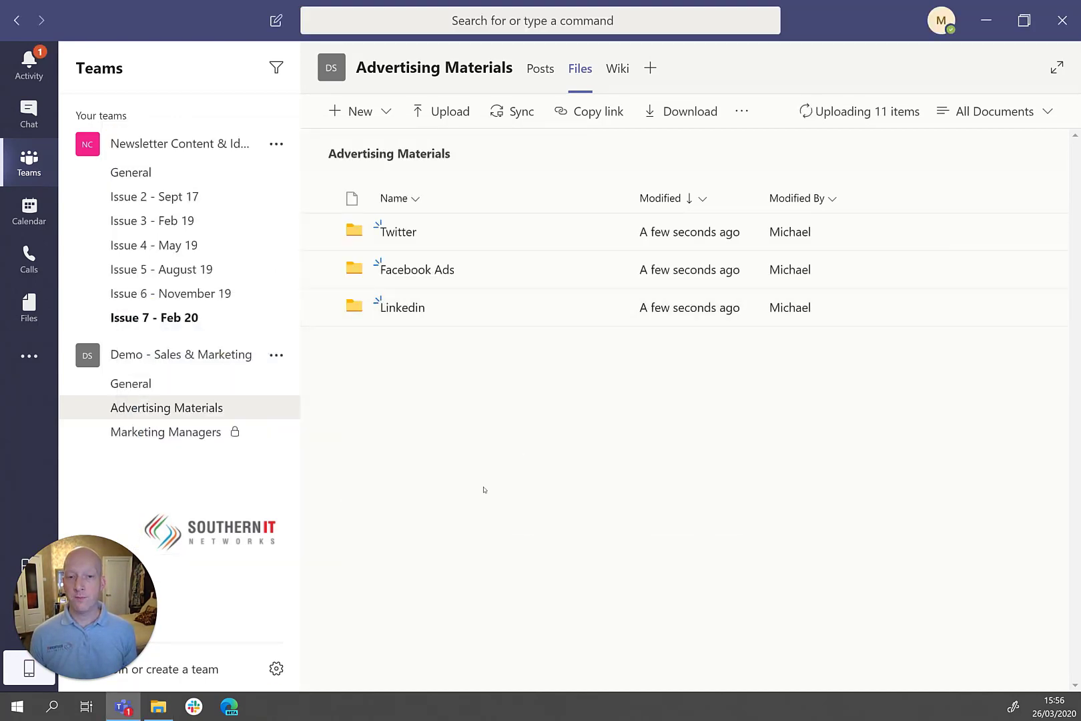
# Look at the images inside the uploaded Facebook Ads folder, and return to the Advertising Materials channel's posts
pyautogui.click(409, 268)
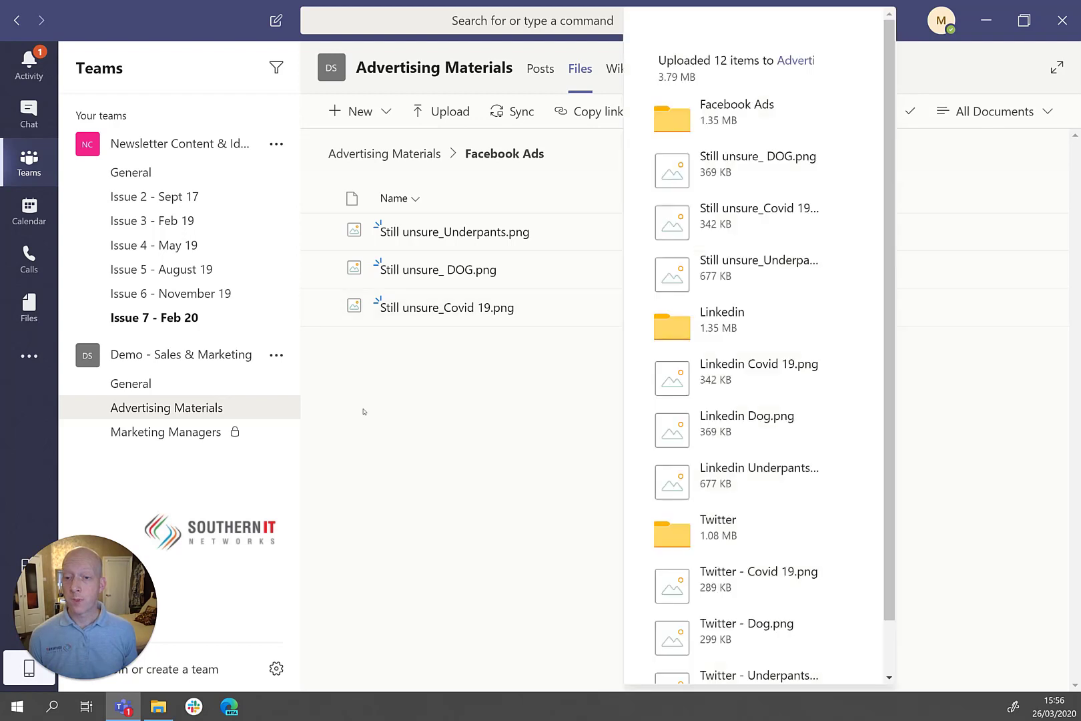
pyautogui.click(449, 369)
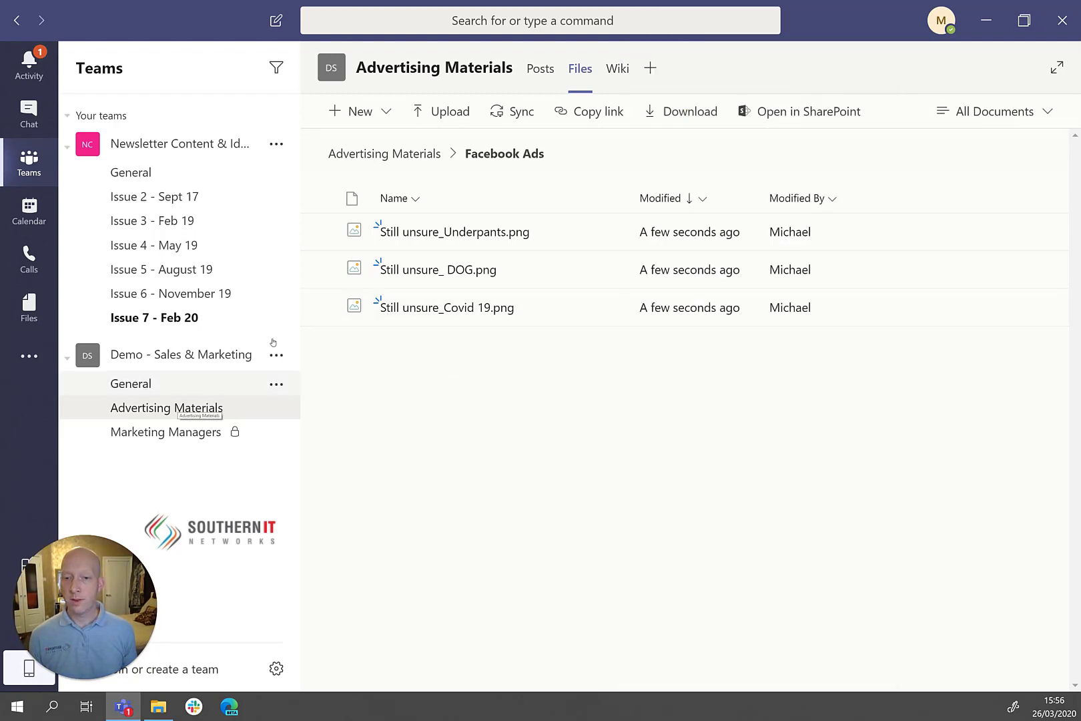
pyautogui.click(167, 409)
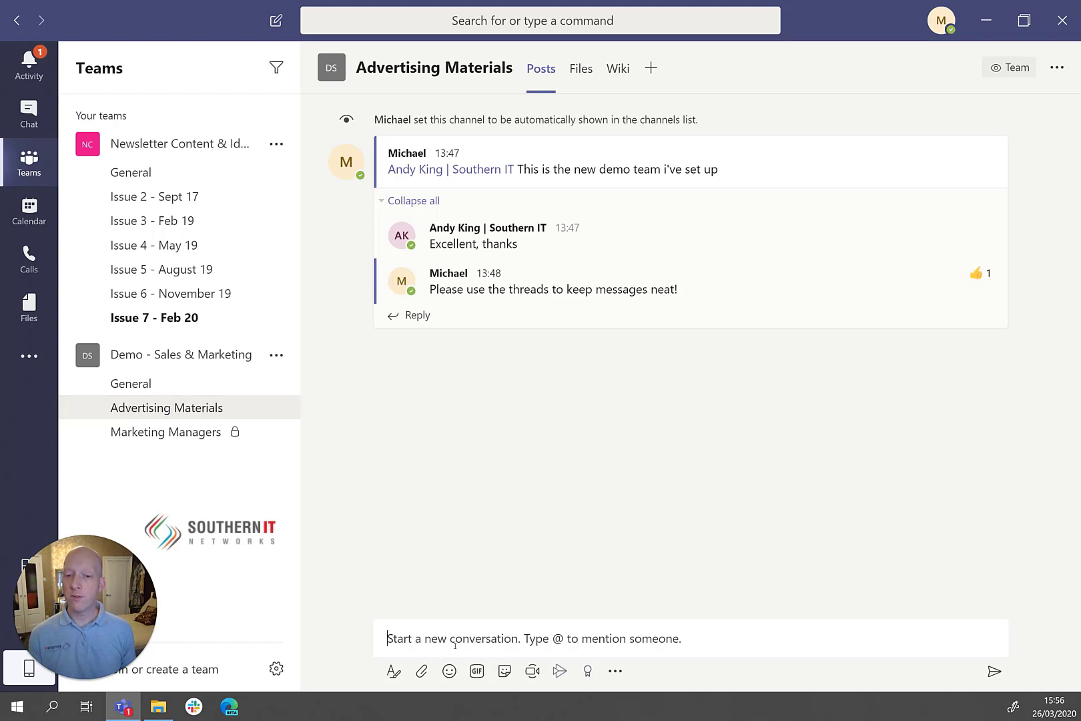
# Start a new conversation in the Advertising Materials channel that mentions two colleagues
pyautogui.click(455, 645)
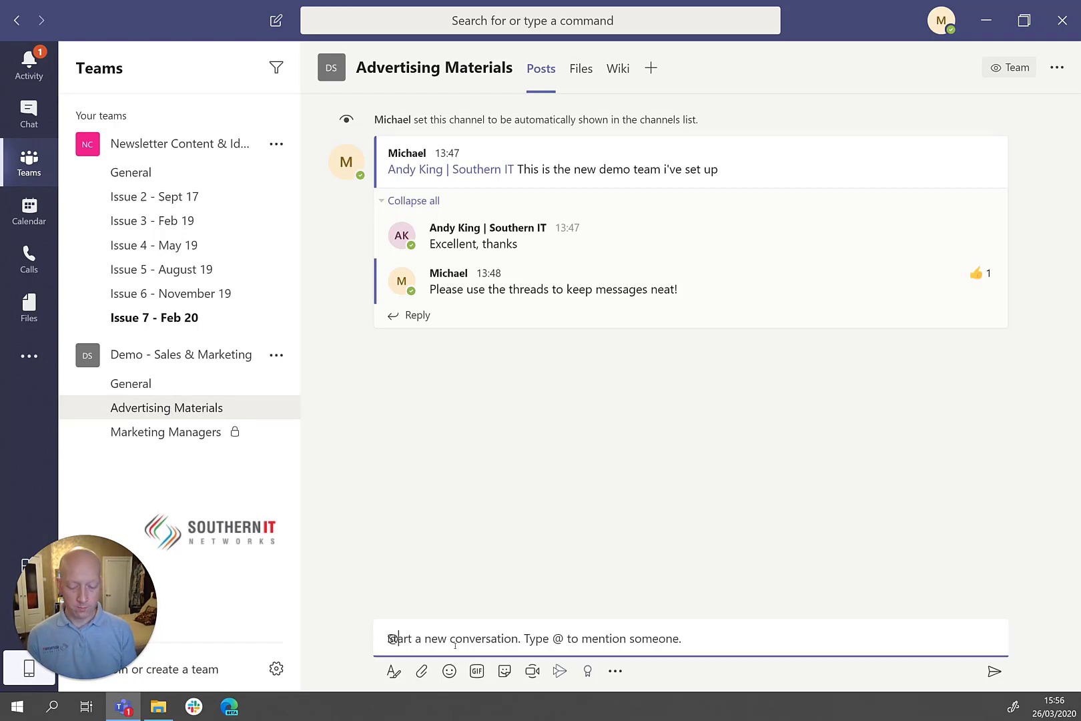
pyautogui.write('@Andy')
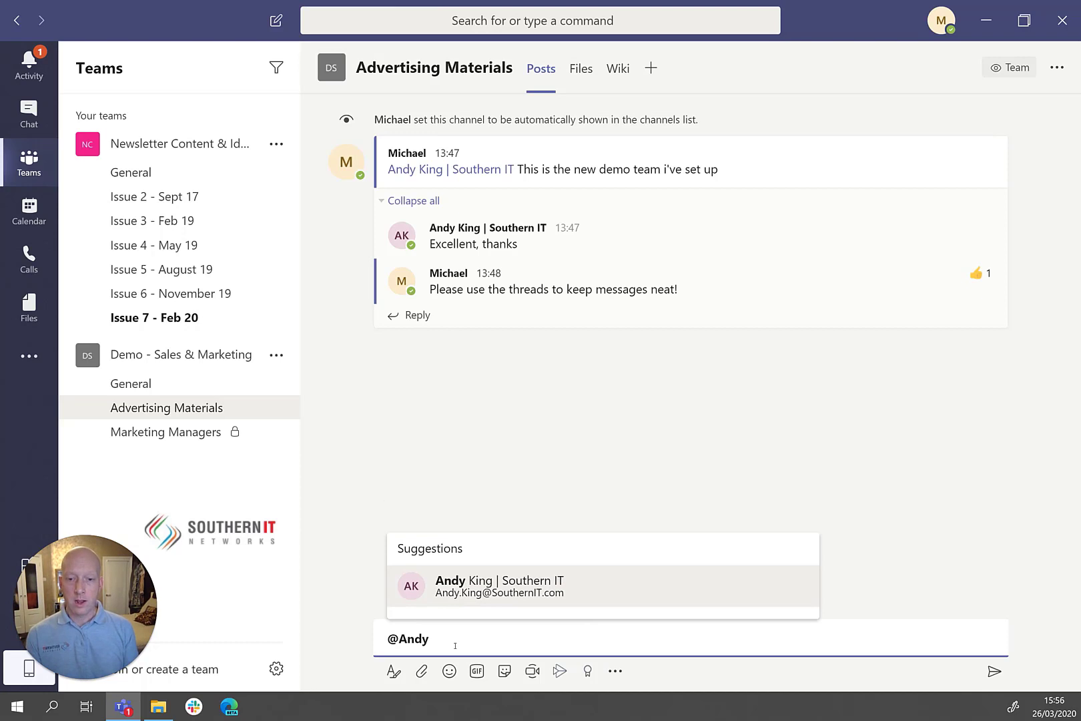
pyautogui.press('Return')
pyautogui.write('@ian')
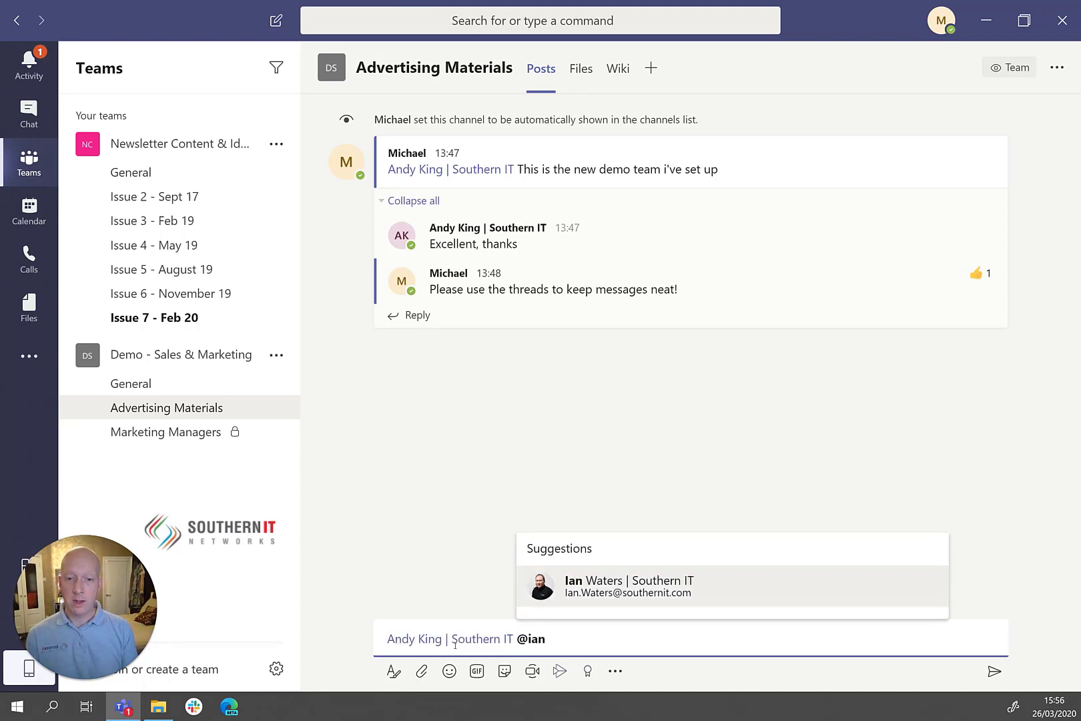
pyautogui.press('Return')
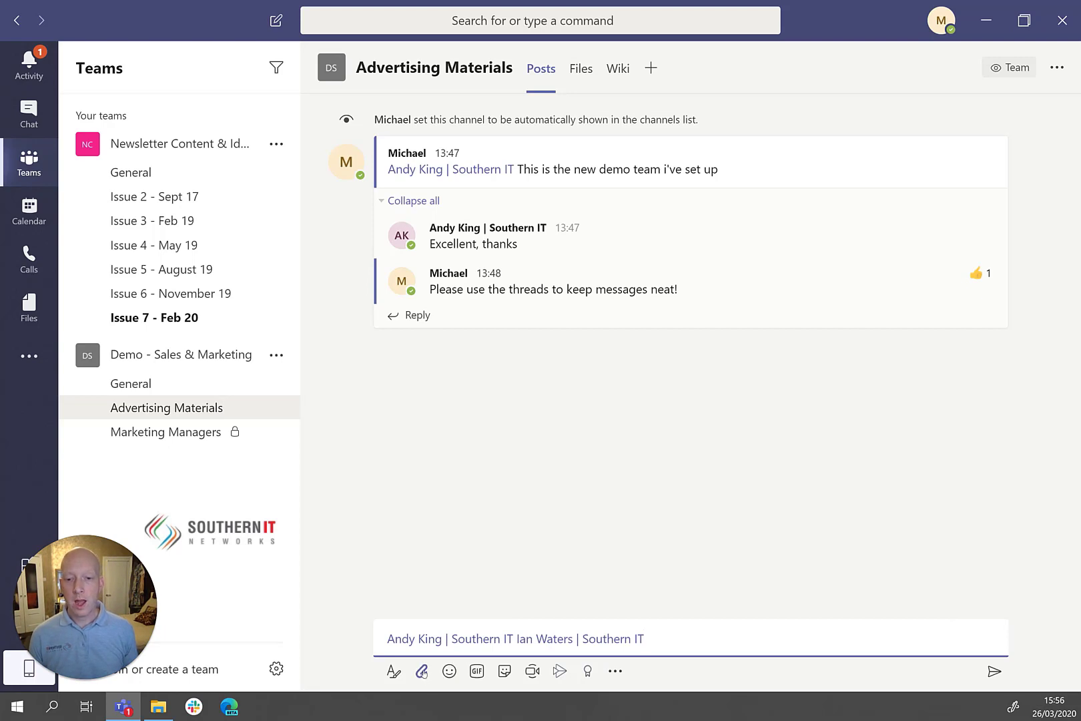
pyautogui.click(421, 671)
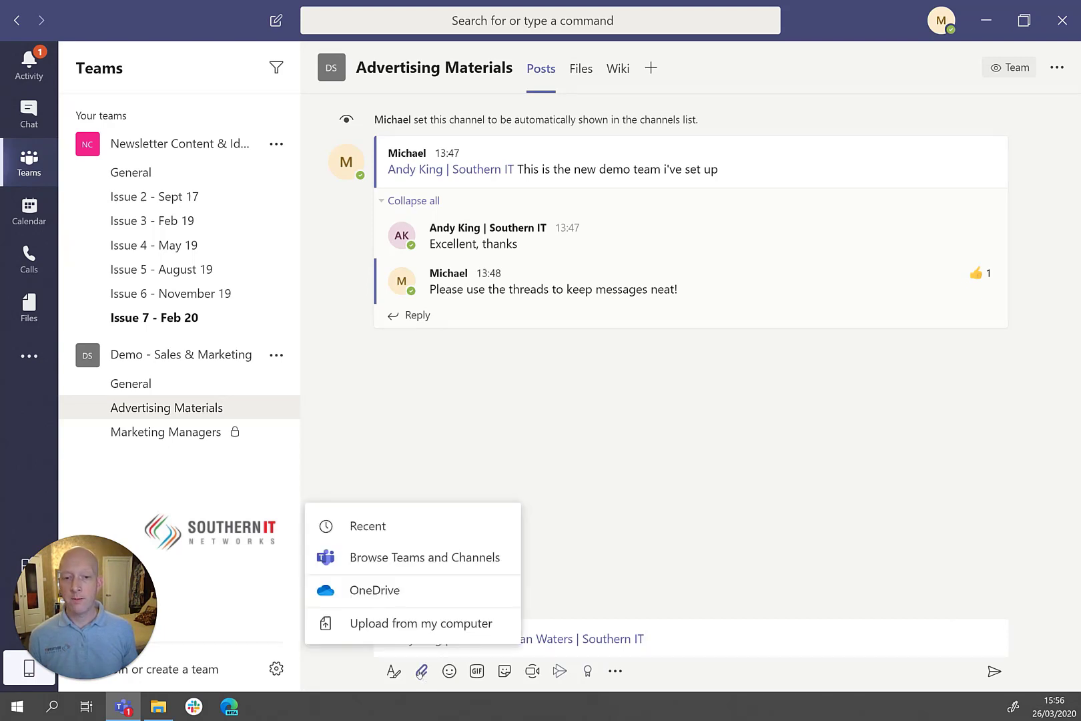
pyautogui.press('Return')
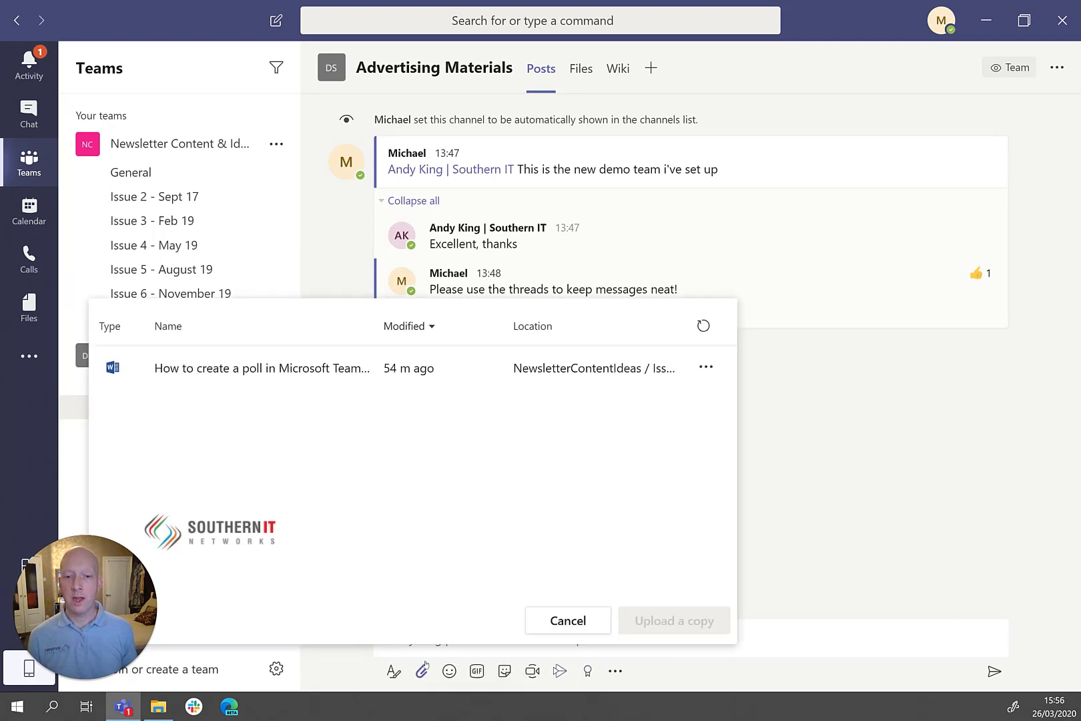
pyautogui.click(534, 620)
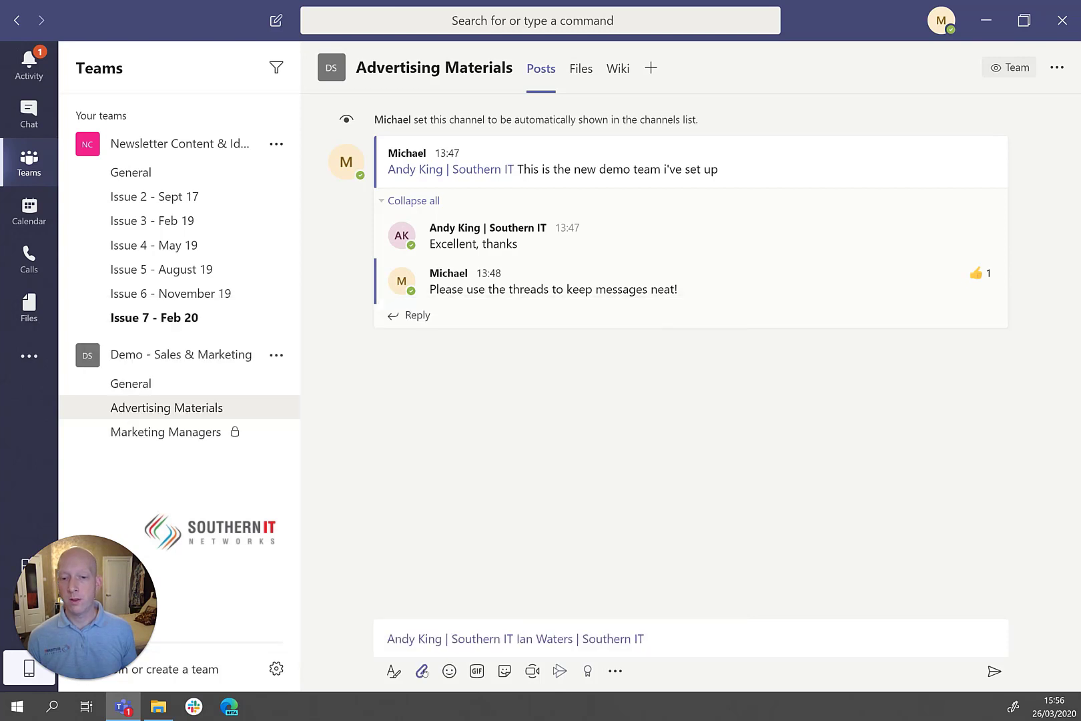
# Attach Still unsure_Underpants.png from the channel's Facebook Ads folder to the draft as a shared link
pyautogui.click(423, 669)
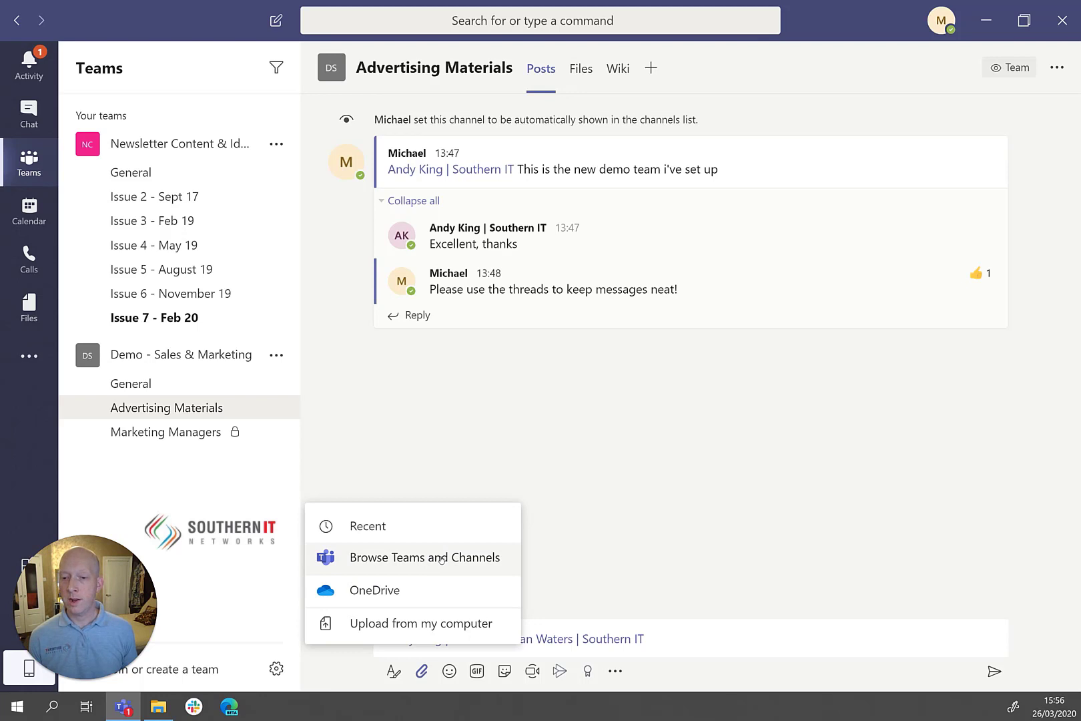
pyautogui.click(442, 559)
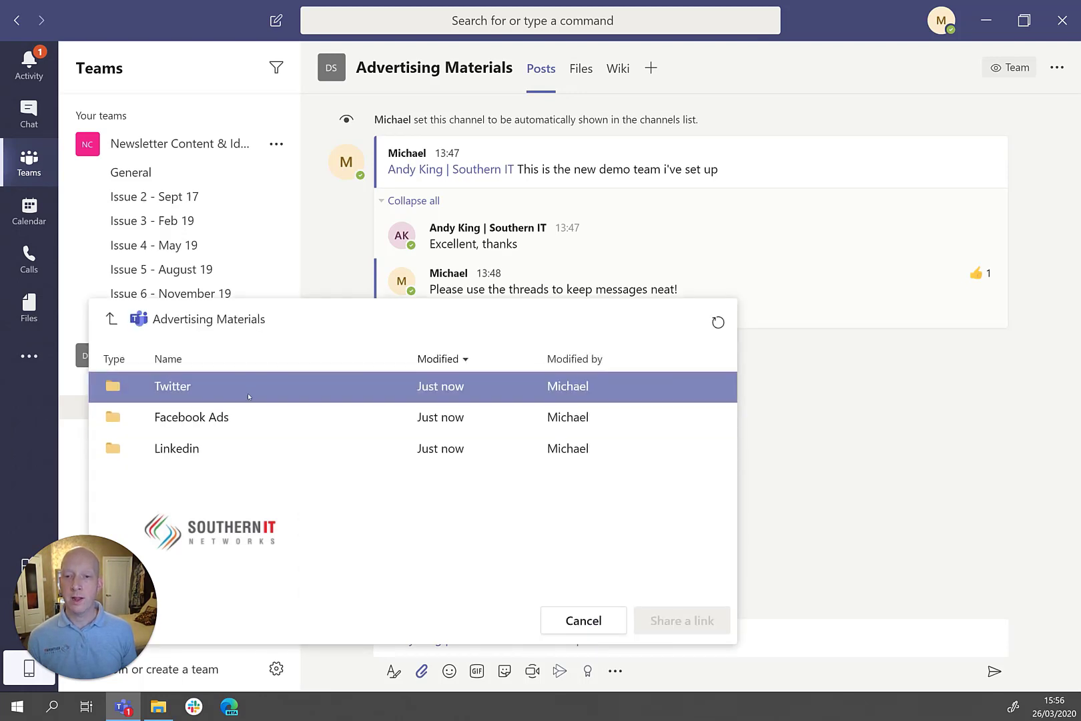
pyautogui.click(193, 420)
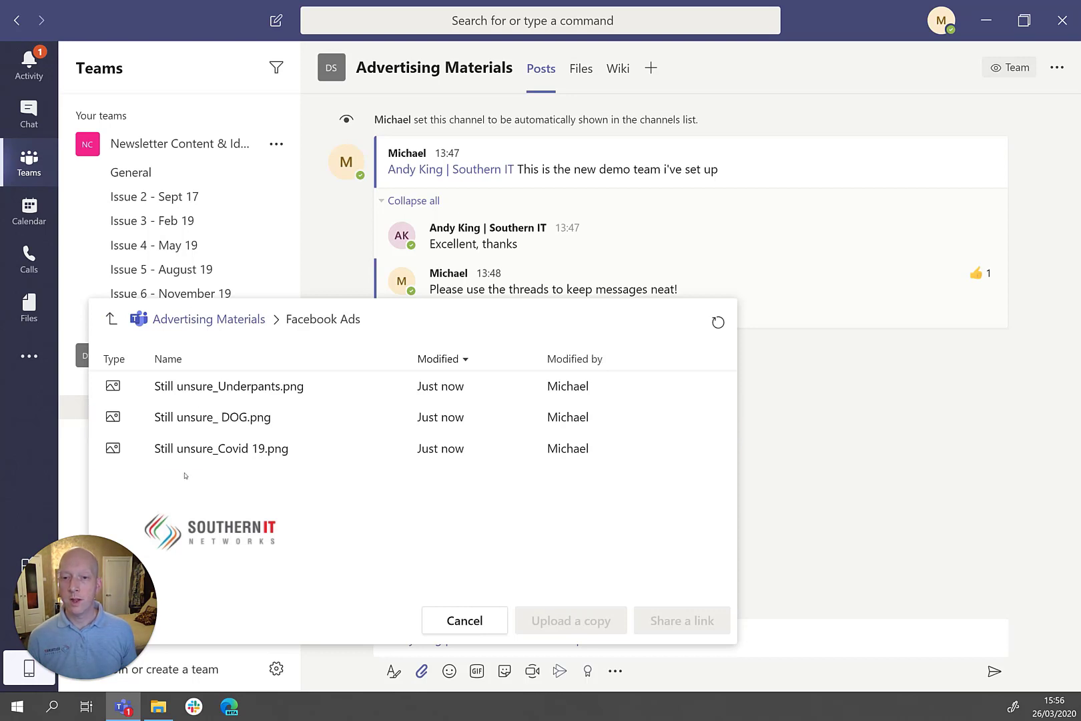
pyautogui.click(237, 393)
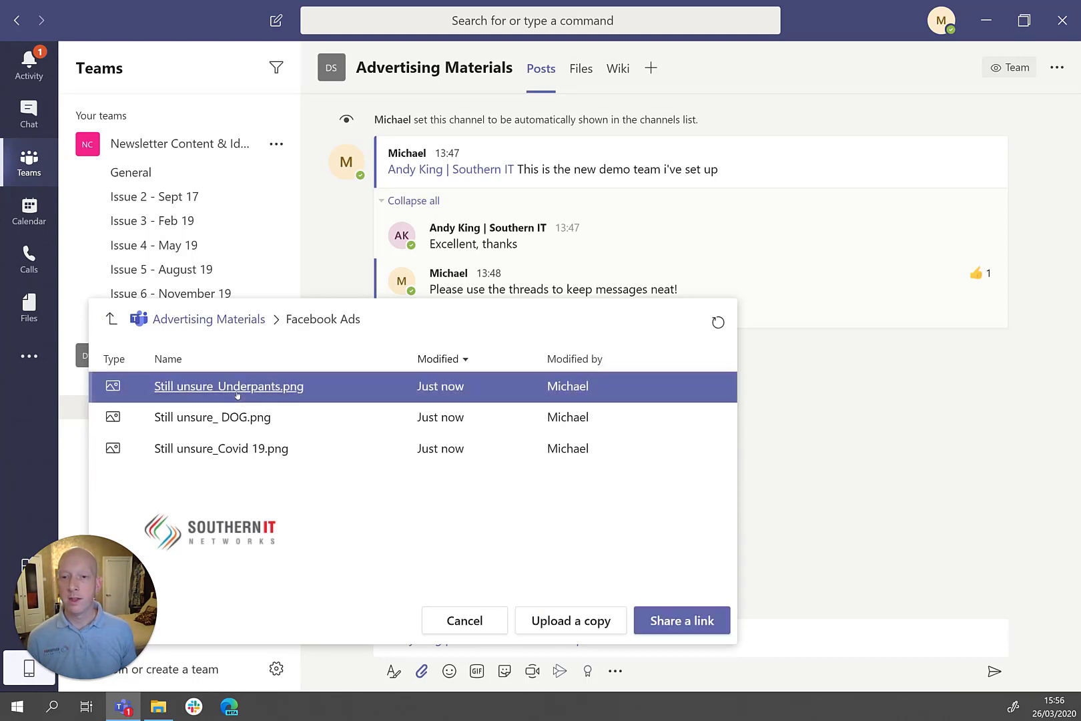
pyautogui.click(675, 627)
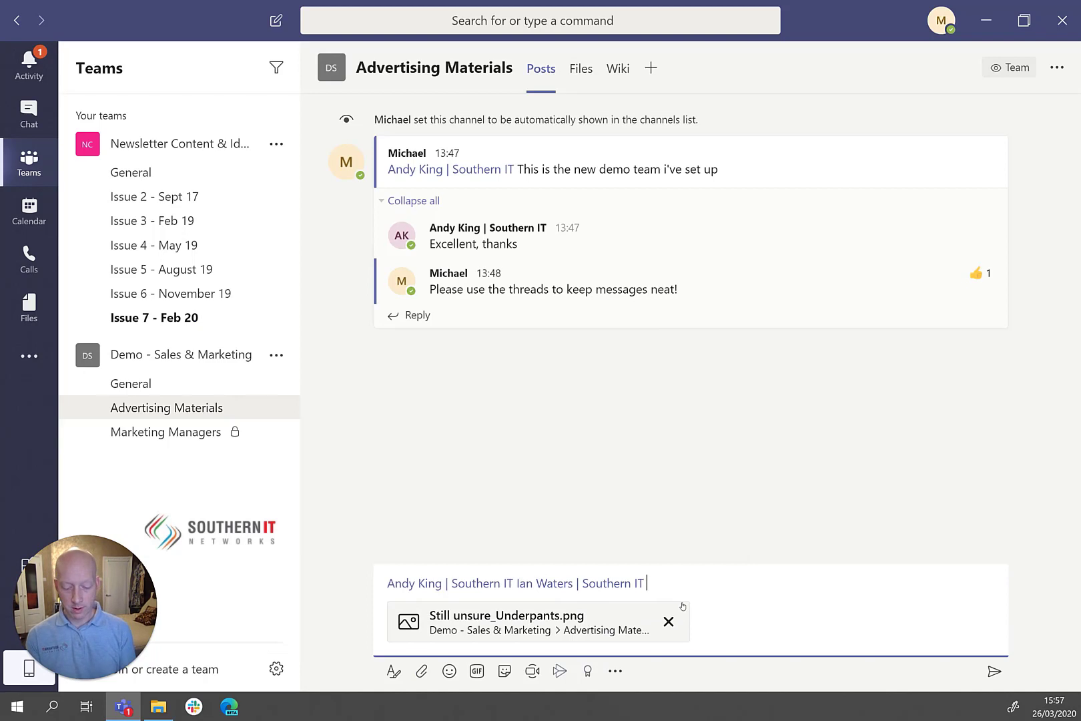
# Add the text "This is may fav ad!" after the mentions and post the conversation
pyautogui.write('This is ma')
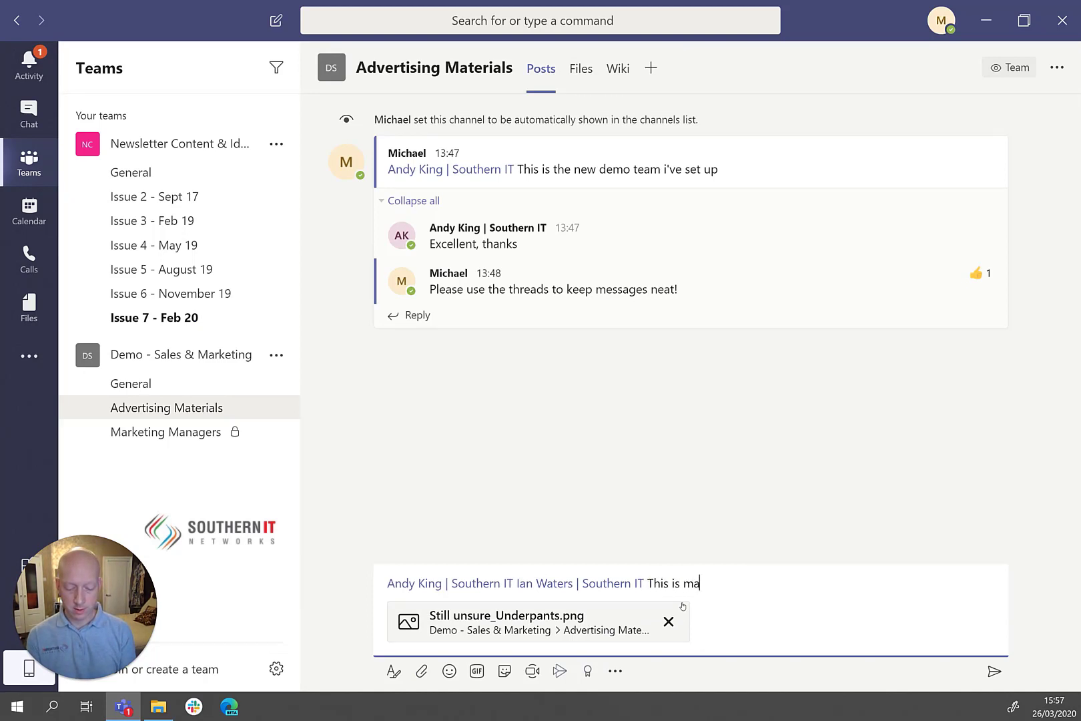
pyautogui.write('y fav ad!')
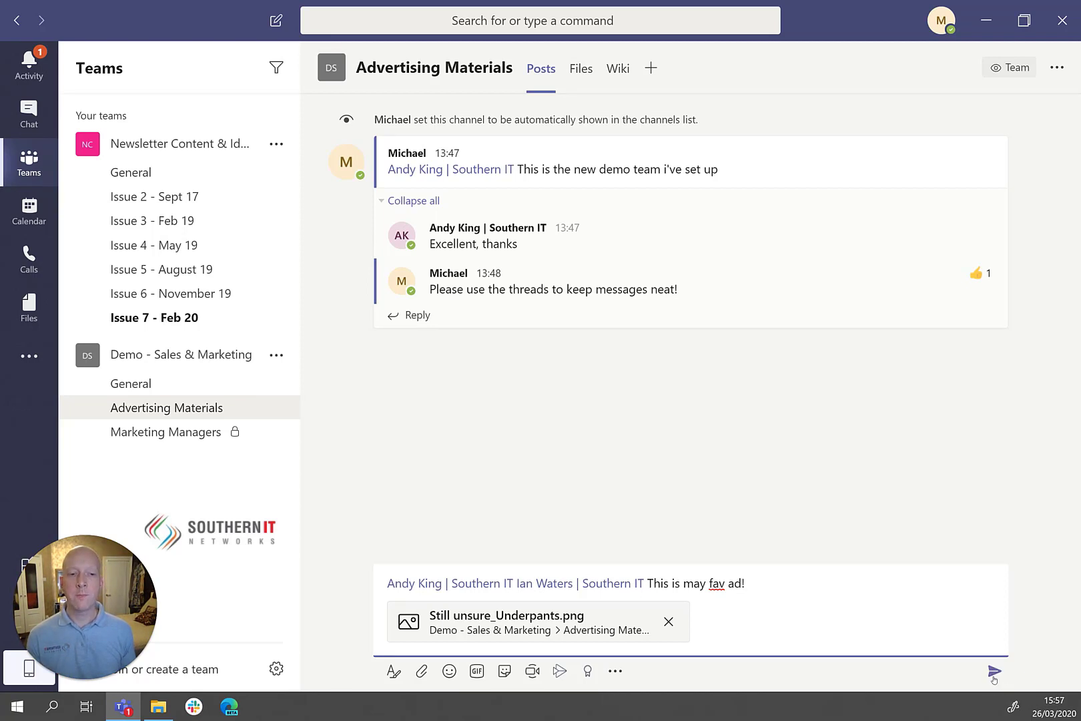
pyautogui.click(994, 673)
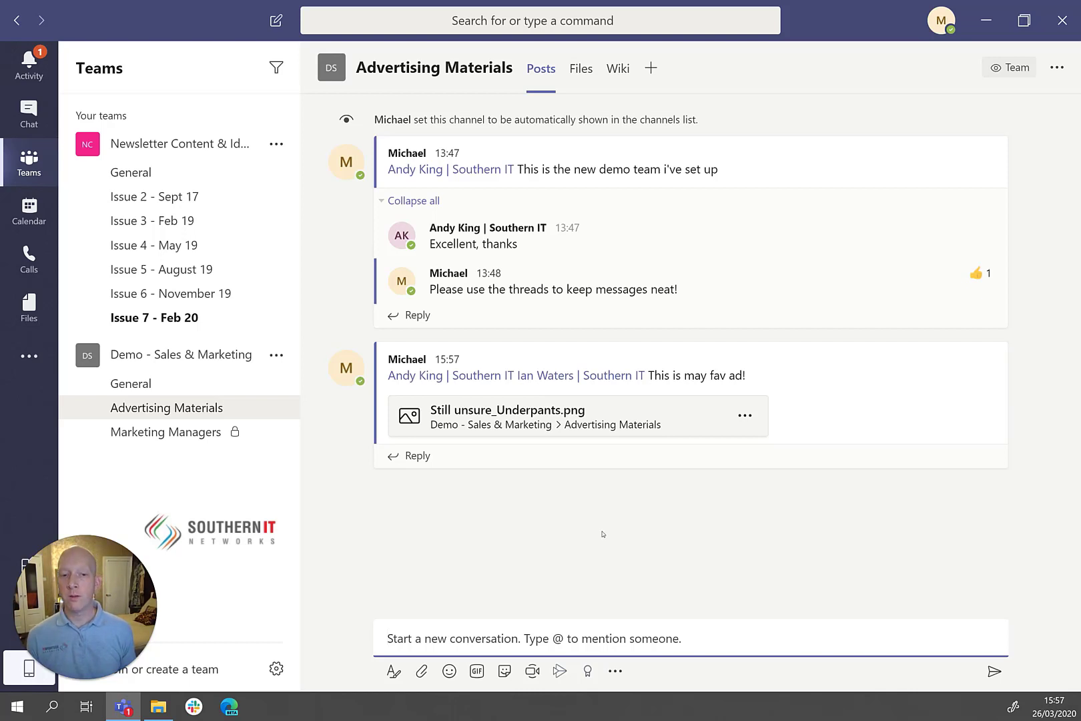
# View the attached image Still unsure_Underpants.png from the new post, and close the preview
pyautogui.moveTo(631, 416)
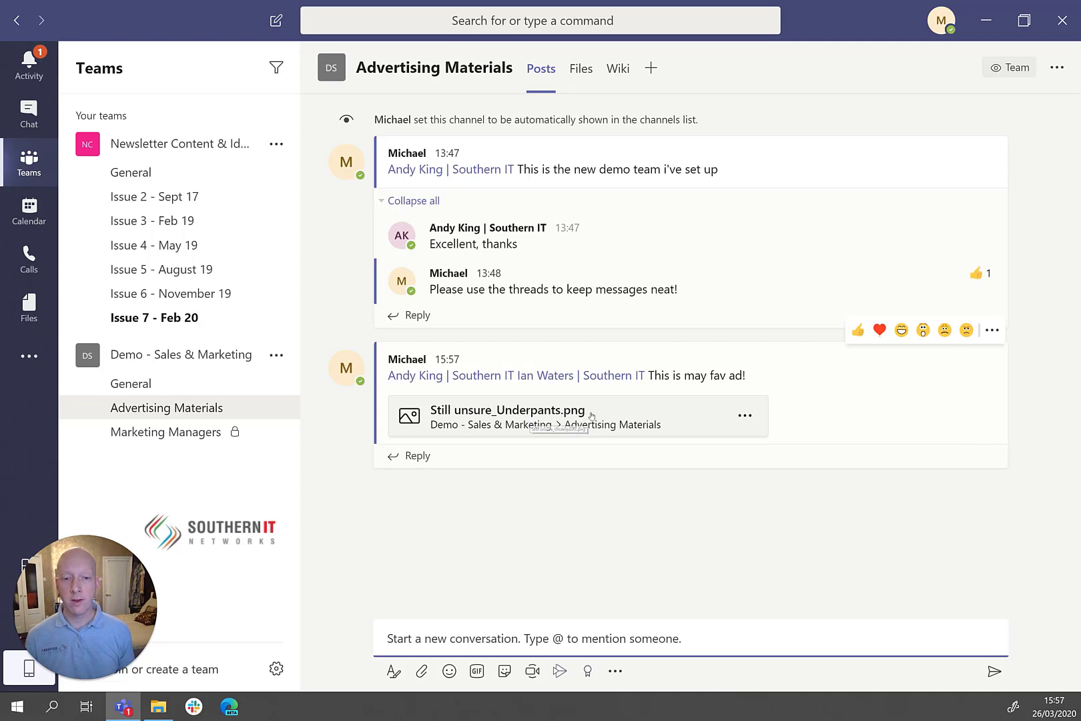
pyautogui.click(632, 414)
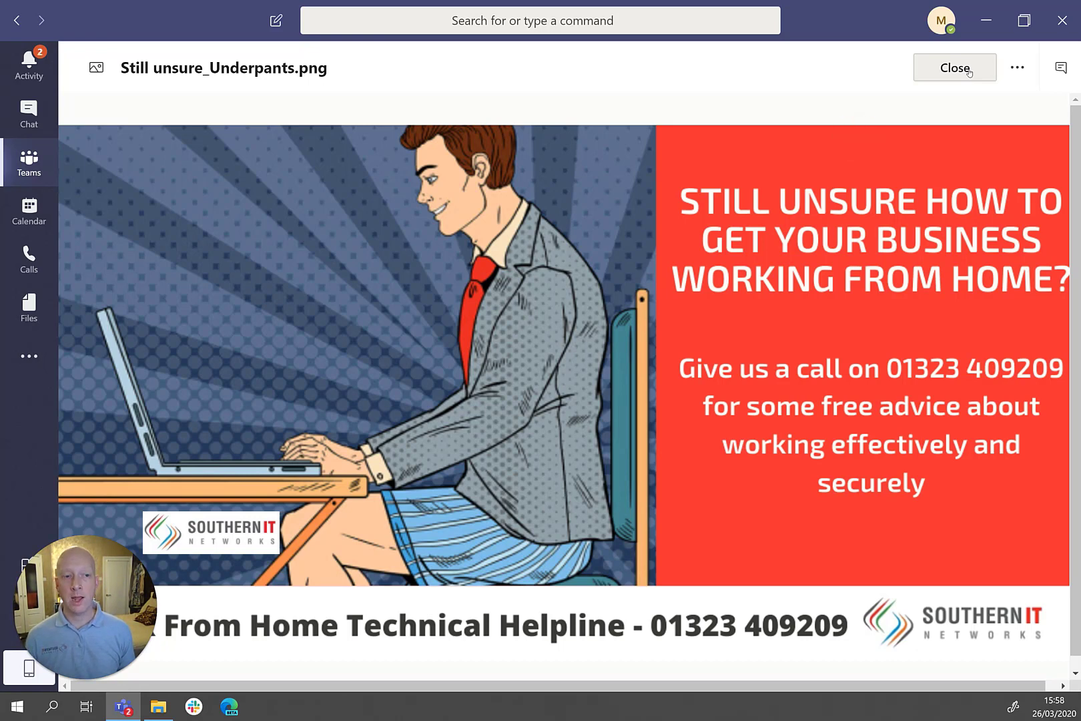
pyautogui.click(968, 69)
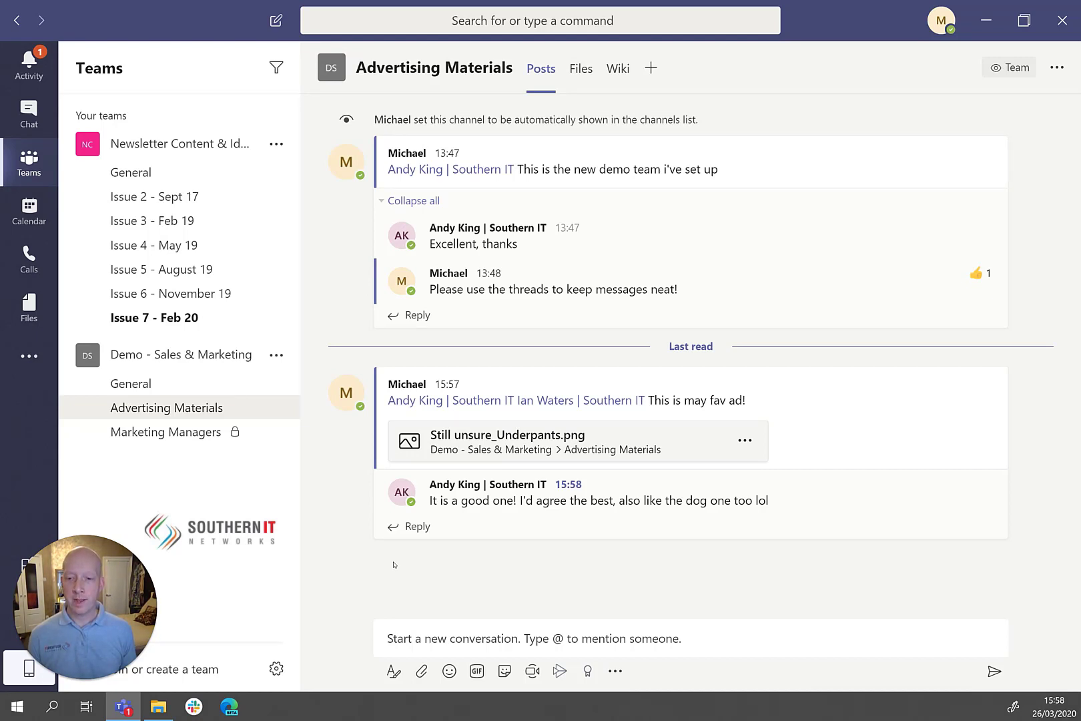
# Show the contact card of the colleague who replied to the image post
pyautogui.moveTo(408, 497)
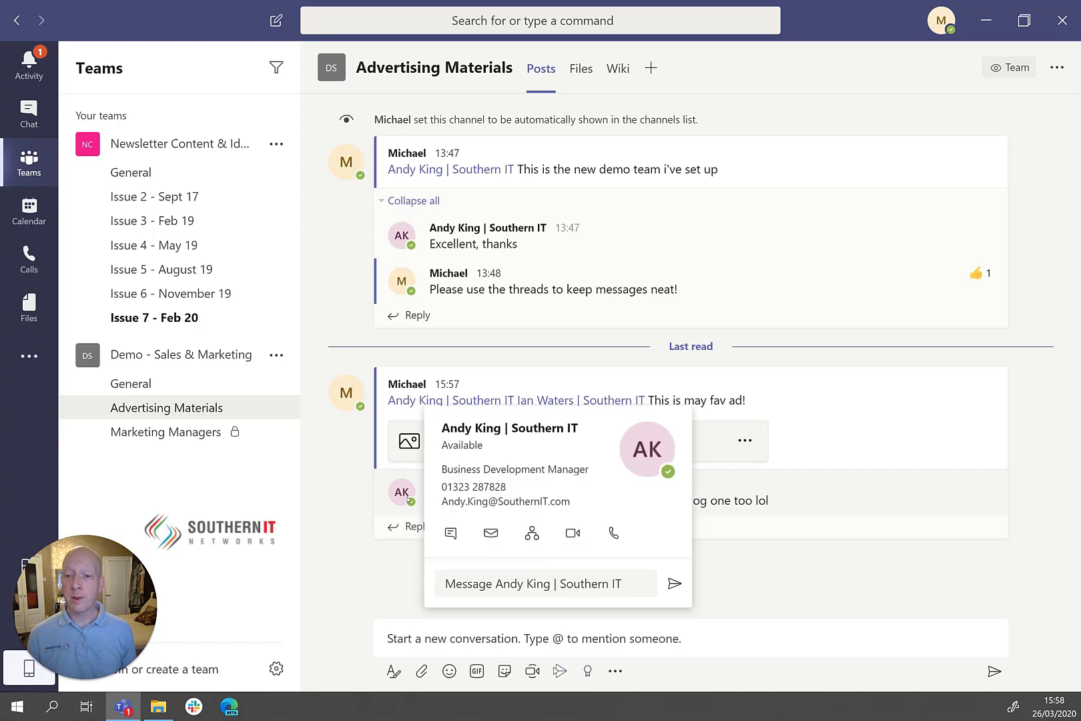